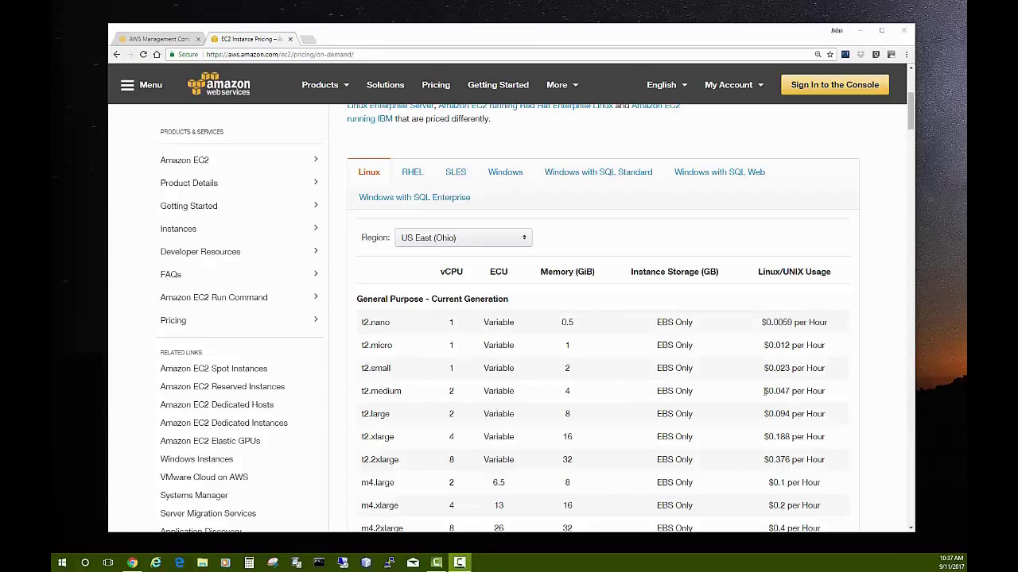
# - Review the hourly Linux on-demand prices in US East (Ohio) for the t2.medium and c4.xlarge instances
pyautogui.moveTo(763, 391); pyautogui.dragTo(829, 392)
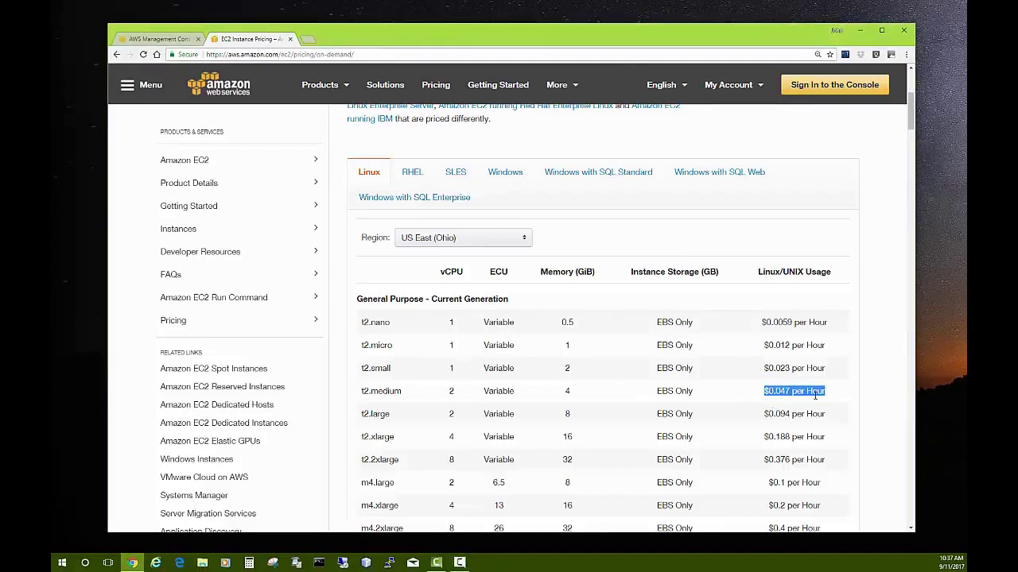
pyautogui.scroll(-4, 768, 411)
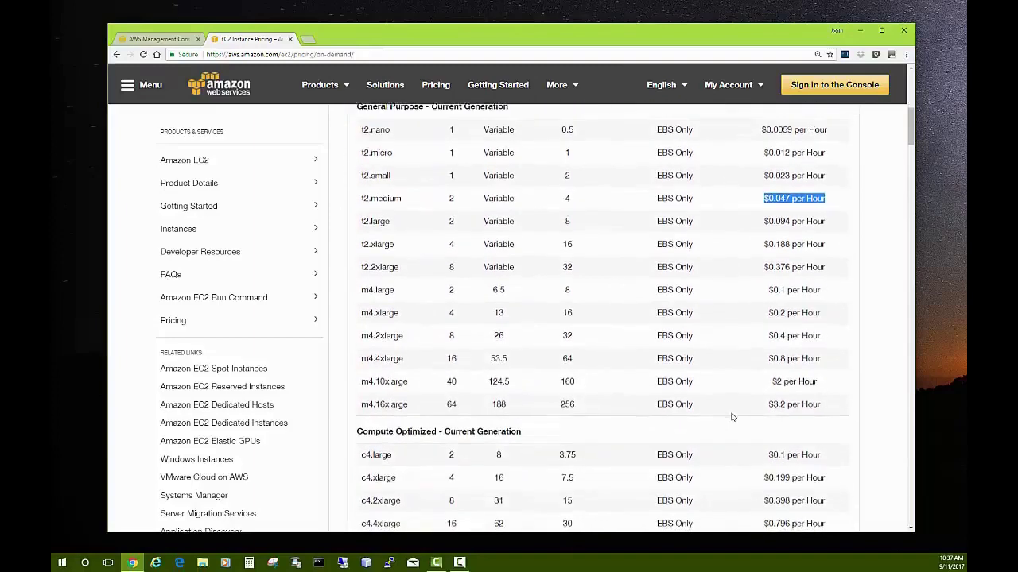
pyautogui.moveTo(362, 384); pyautogui.dragTo(801, 405)
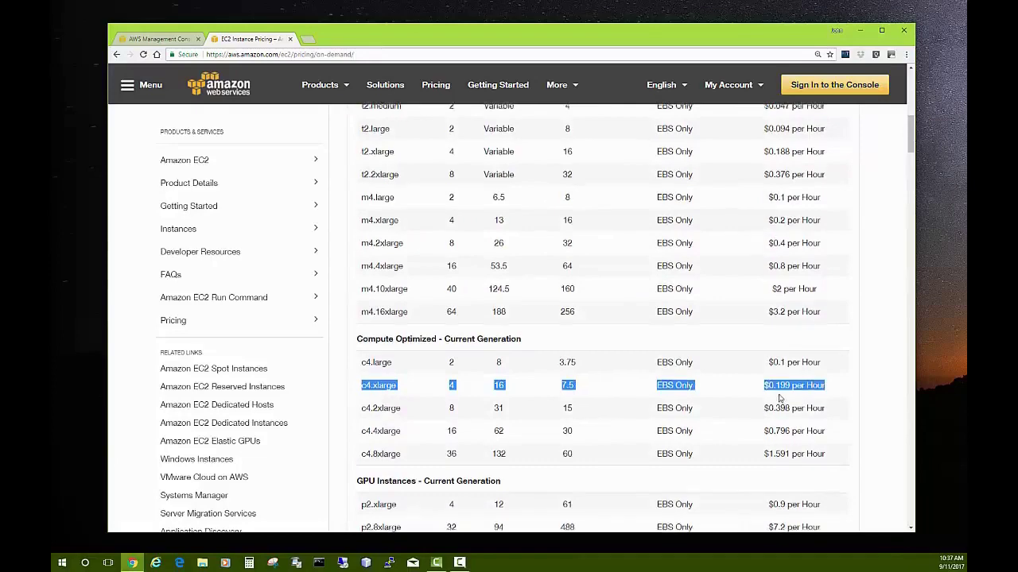
pyautogui.scroll(3, 779, 398)
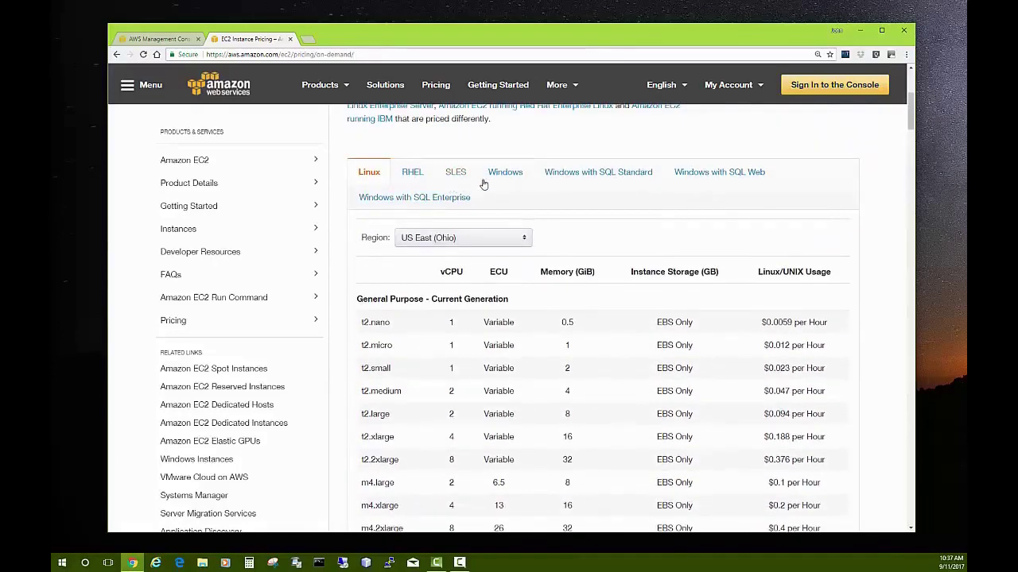
# - Review the hourly Windows on-demand prices in US East (Ohio) for the t2.medium and c4.xlarge instances
pyautogui.click(501, 176)
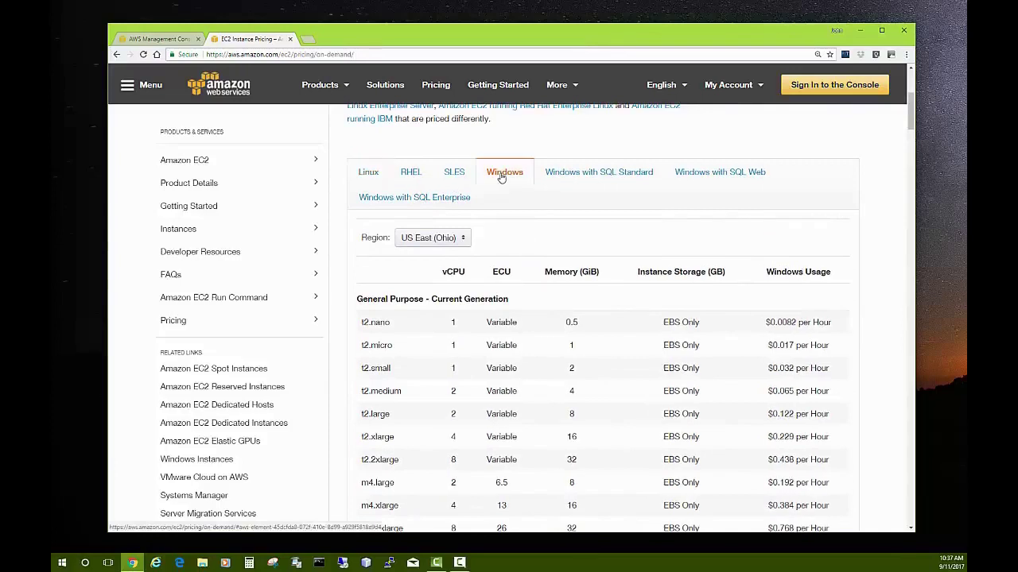
pyautogui.scroll(-1, 578, 314)
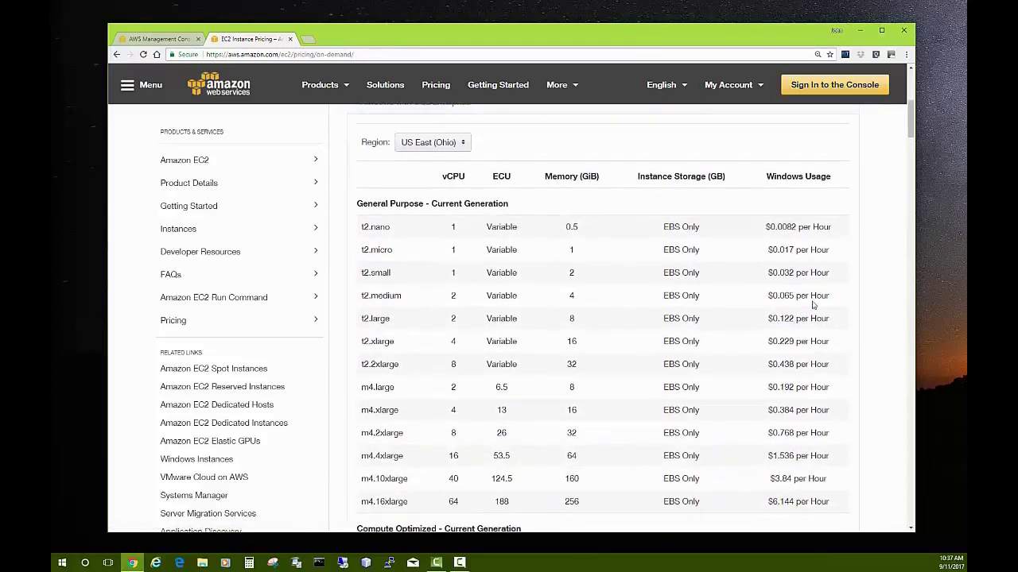
pyautogui.moveTo(767, 295); pyautogui.dragTo(841, 298)
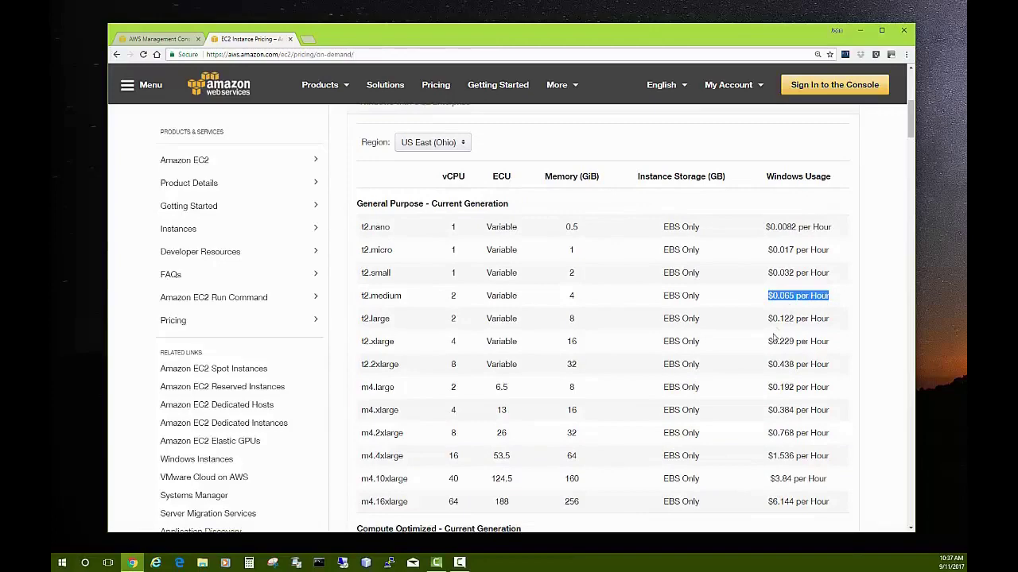
pyautogui.scroll(-3, 775, 340)
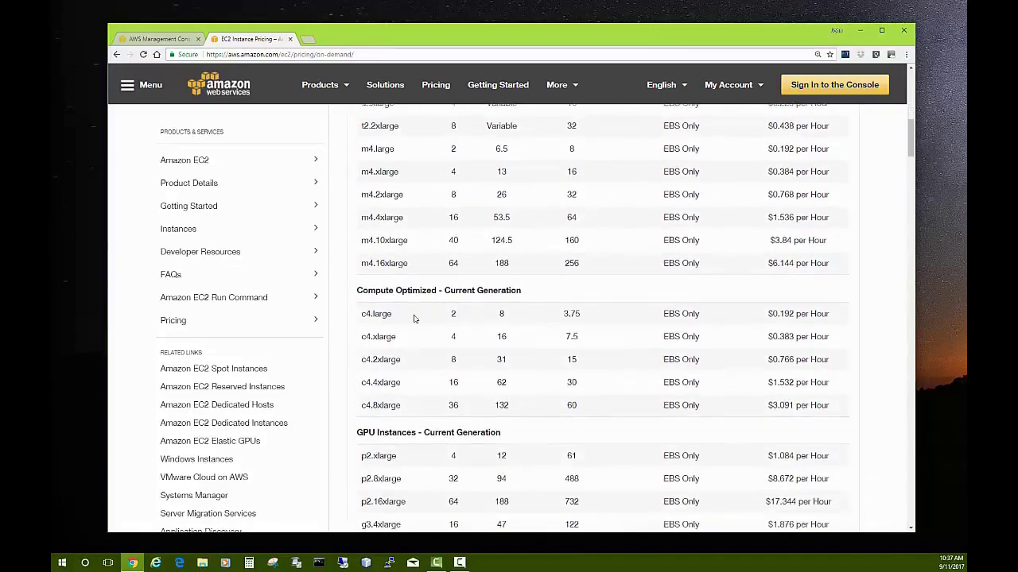
pyautogui.moveTo(768, 337); pyautogui.dragTo(831, 340)
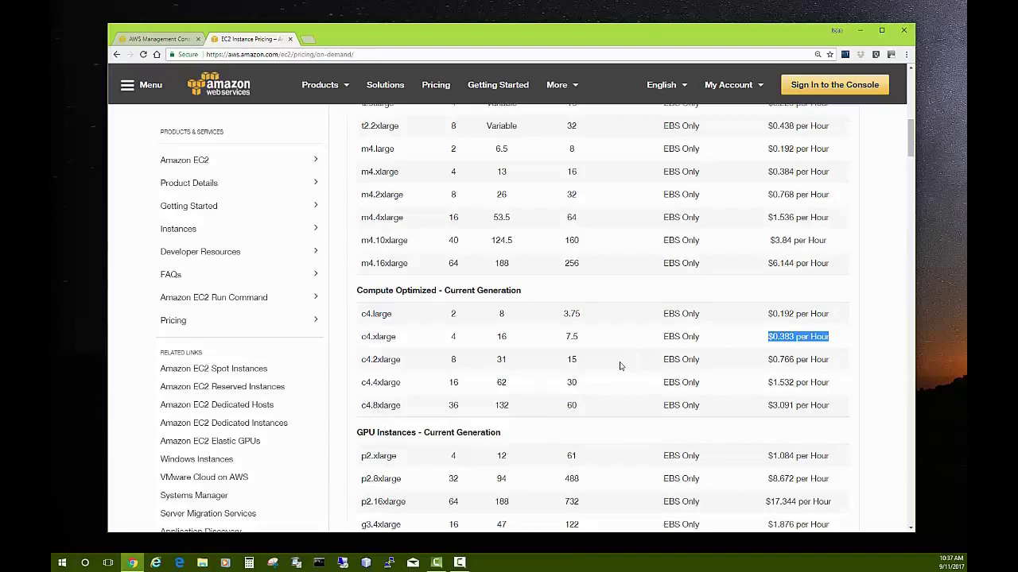
pyautogui.scroll(5, 620, 365)
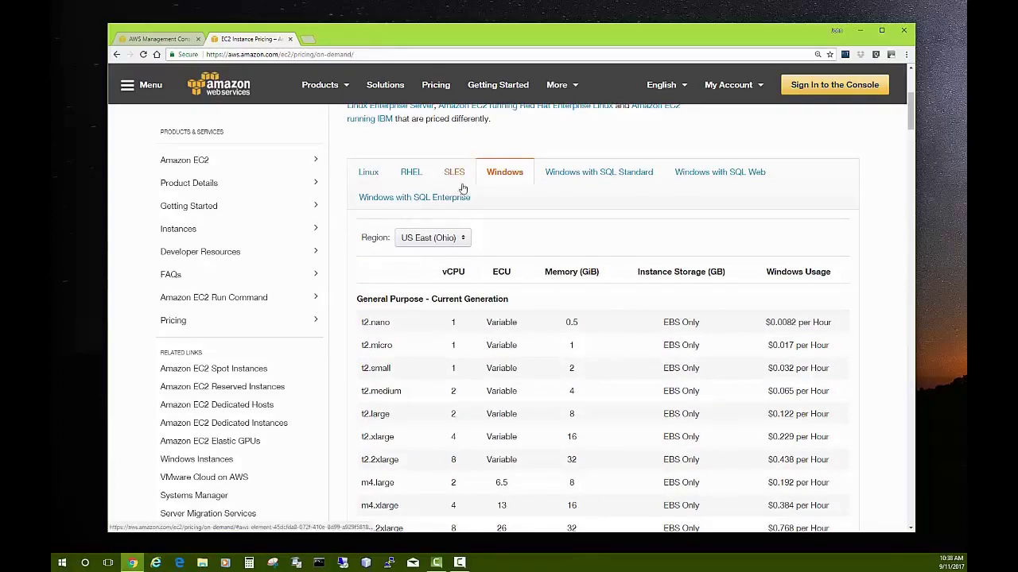
# - Return to the AWS Management Console and open the list of EC2 instances
pyautogui.click(158, 40)
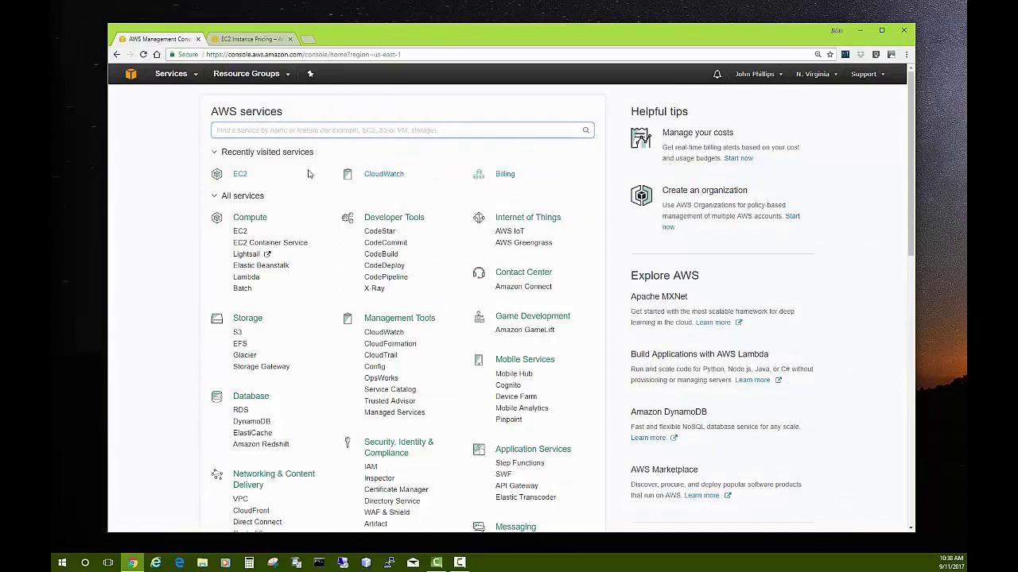
pyautogui.click(240, 231)
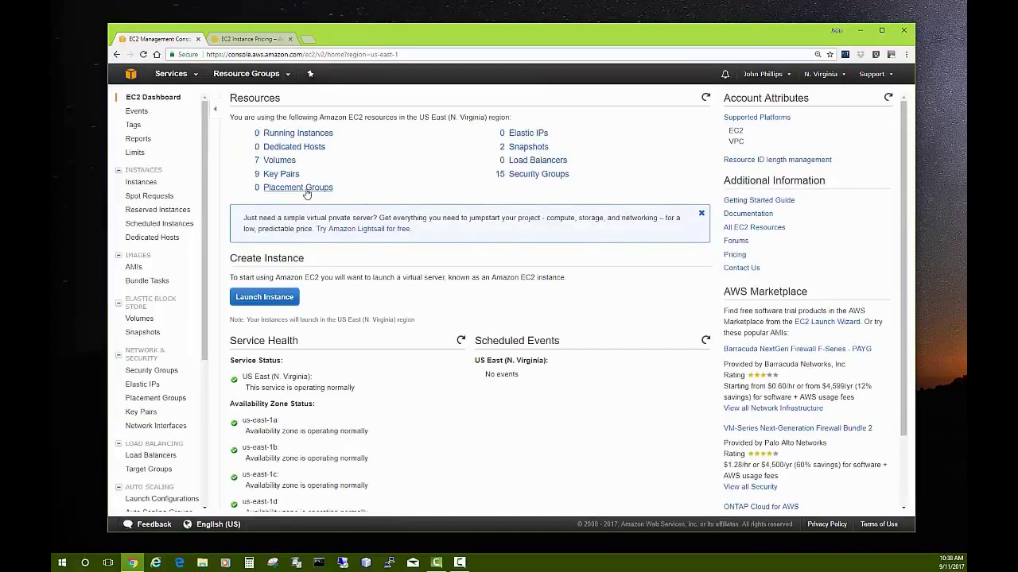
pyautogui.click(141, 182)
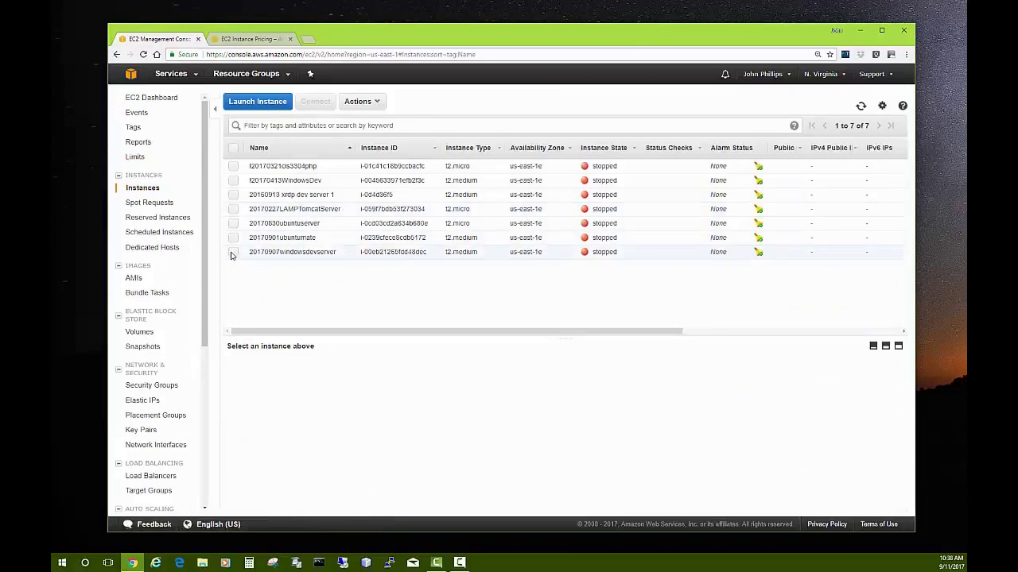
# - Start creating a CloudWatch alarm for the 20170907windowsdevserver instance
pyautogui.click(233, 252)
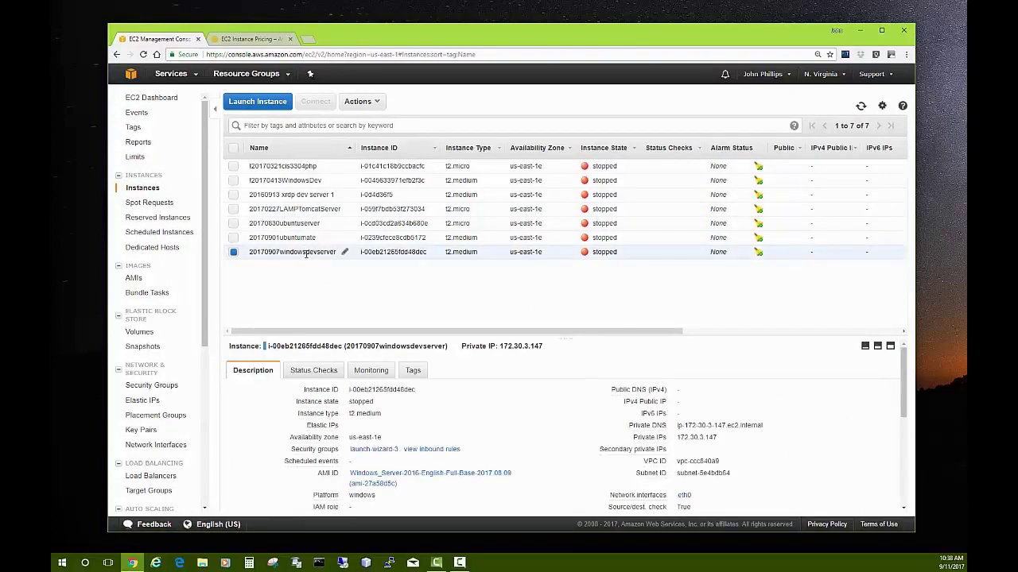
pyautogui.click(377, 102)
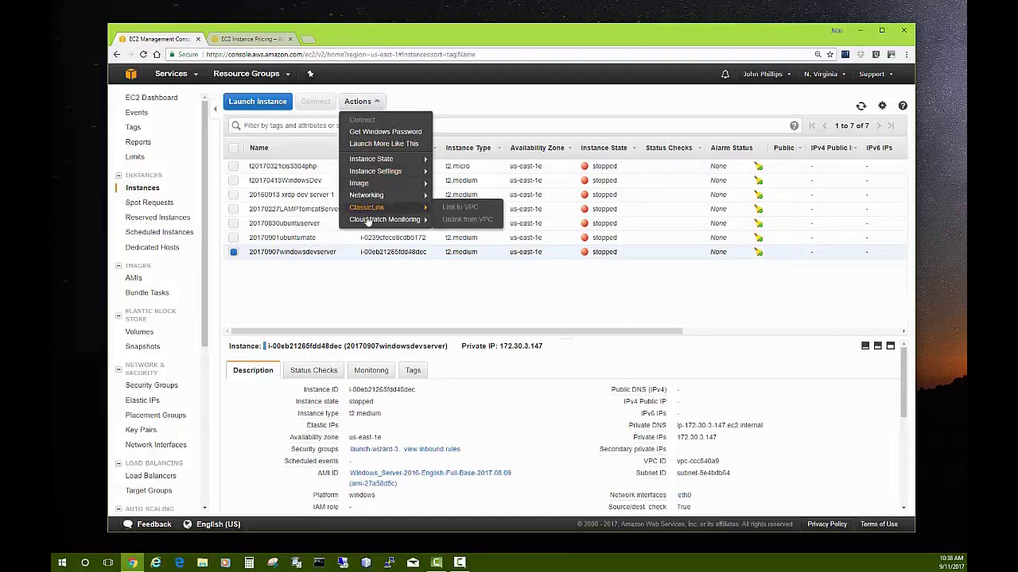
pyautogui.moveTo(380, 222)
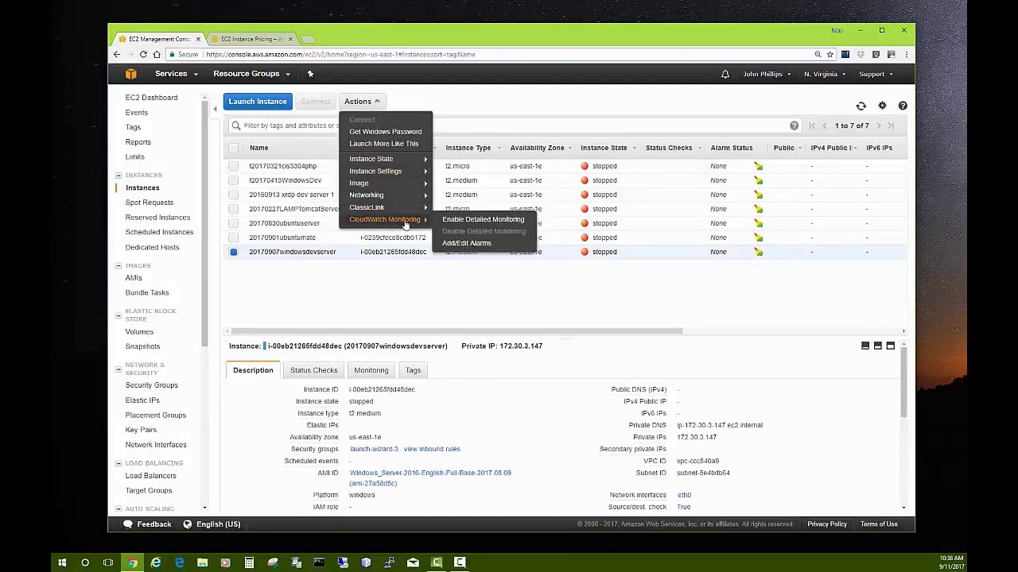
pyautogui.click(465, 244)
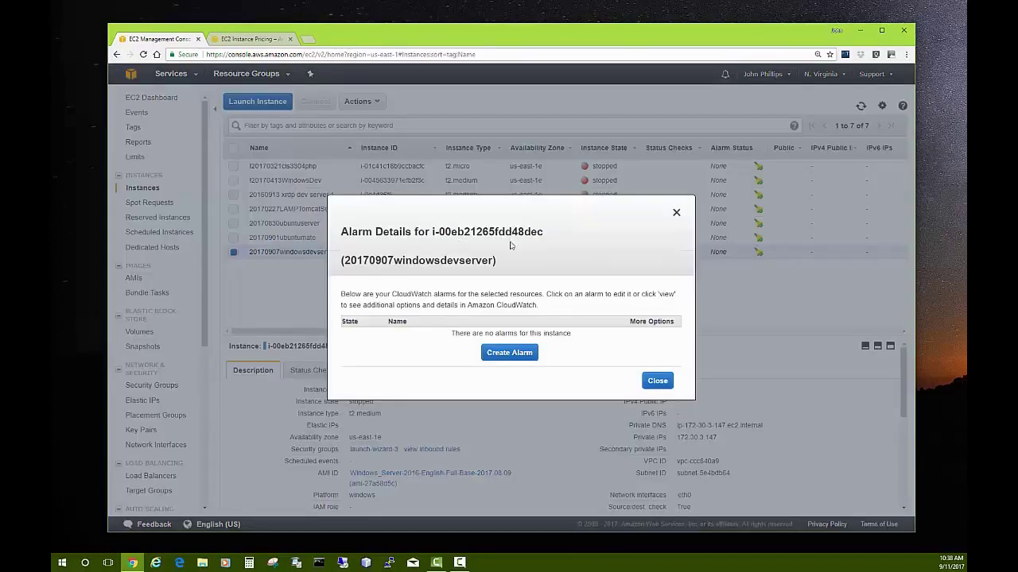
pyautogui.click(511, 353)
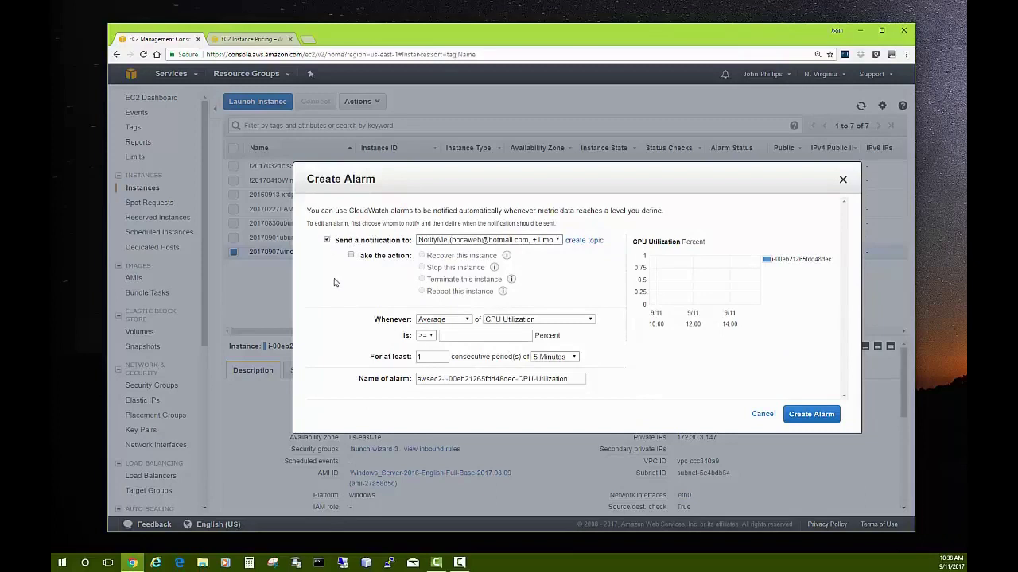
# - Make the alarm stop the instance whenever the maximum CPU utilization is < 5 percent
pyautogui.click(350, 255)
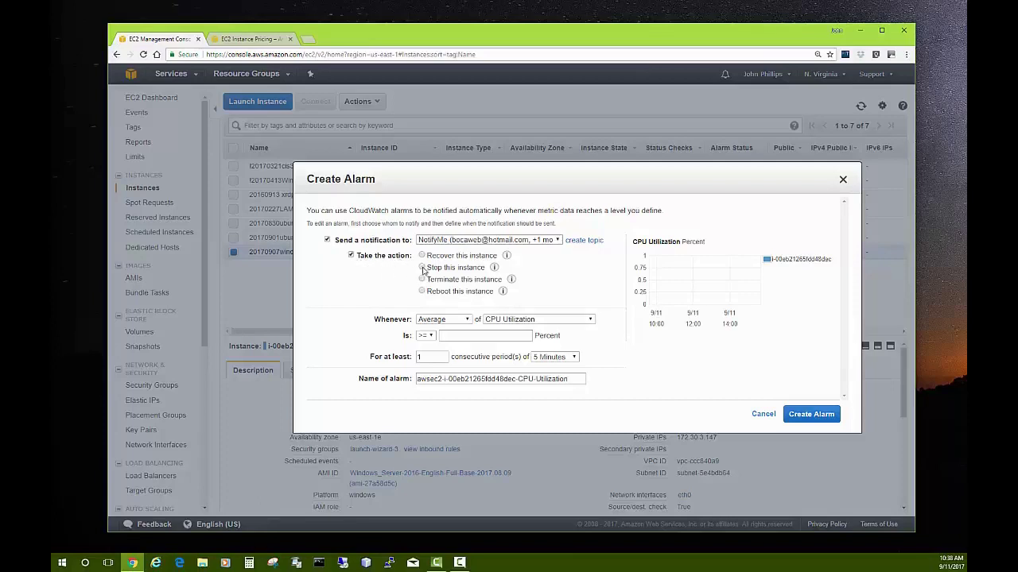
pyautogui.click(422, 268)
pyautogui.click(468, 320)
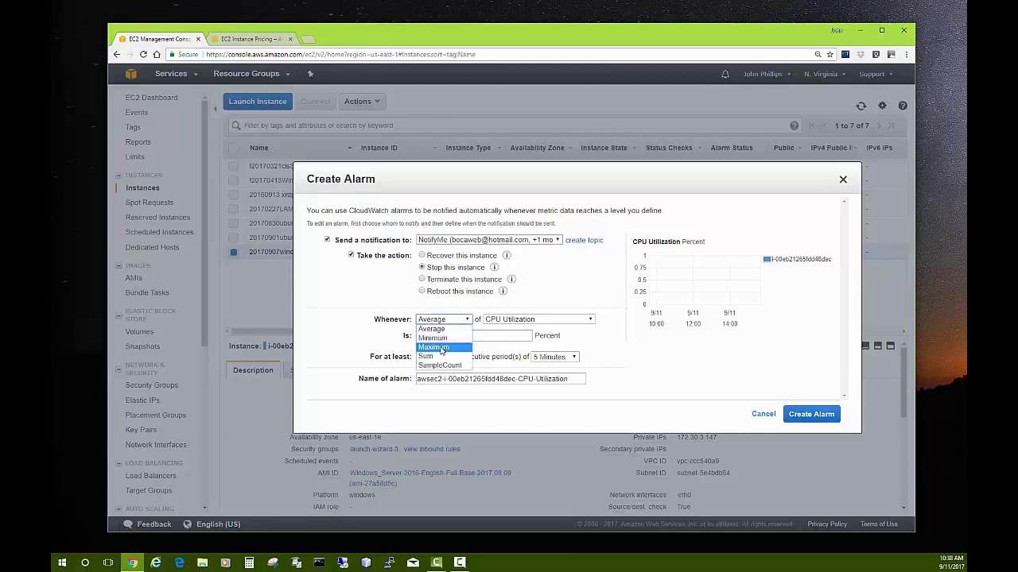
pyautogui.click(442, 348)
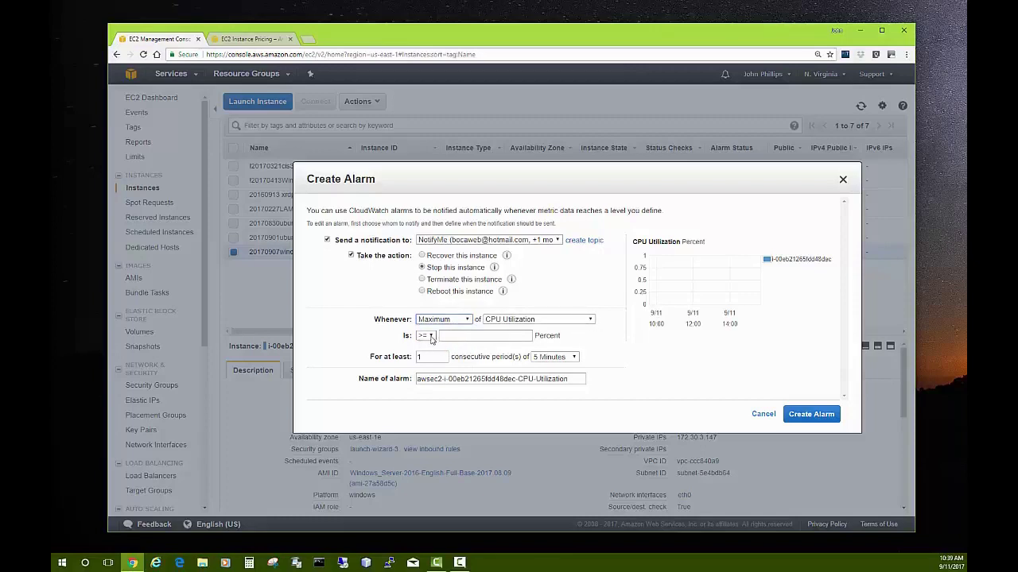
pyautogui.click(430, 336)
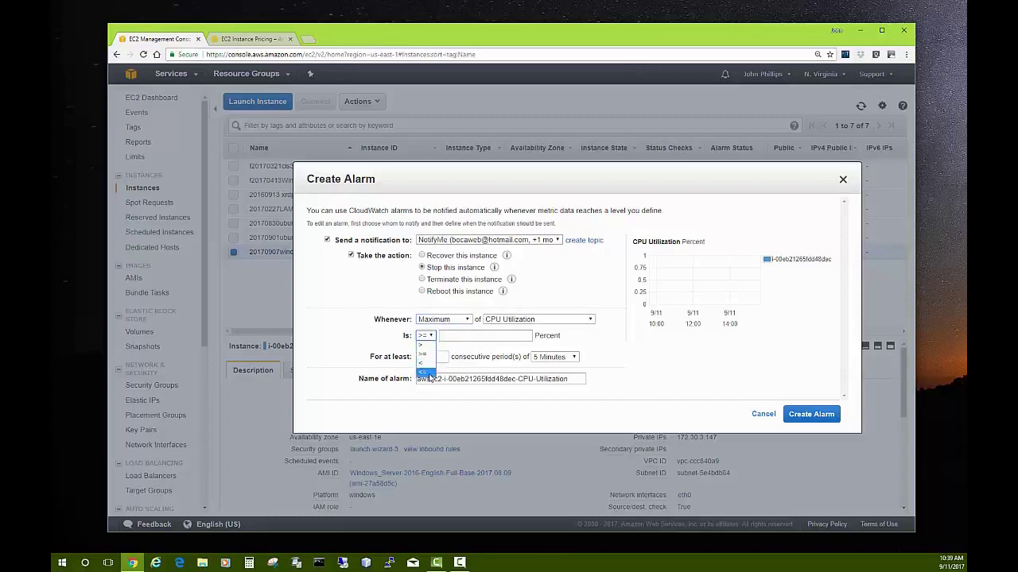
pyautogui.click(426, 363)
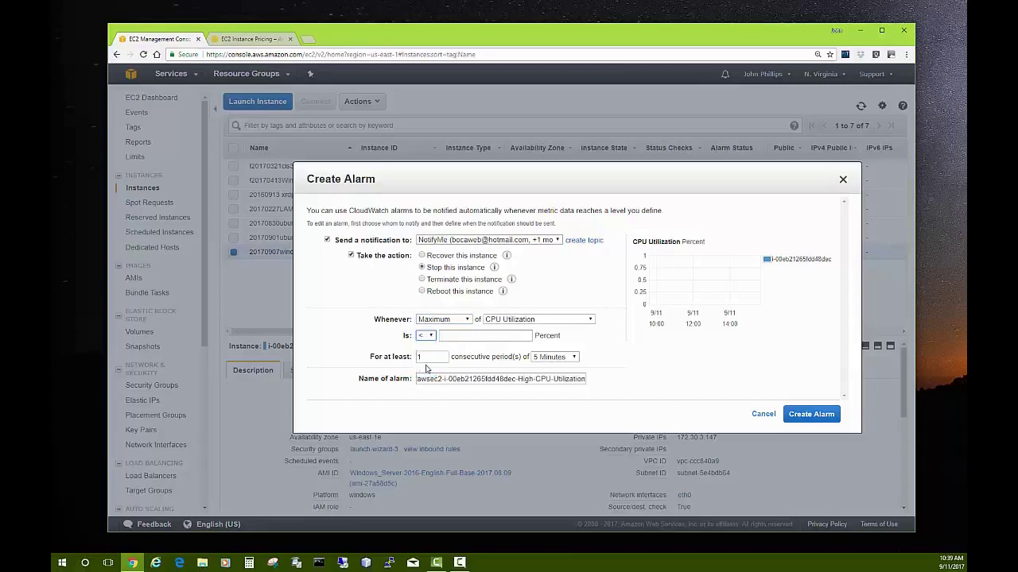
pyautogui.click(457, 337)
# - Try a 15-minute period for the alarm and restore one consecutive period of 5 minutes
pyautogui.click(576, 359)
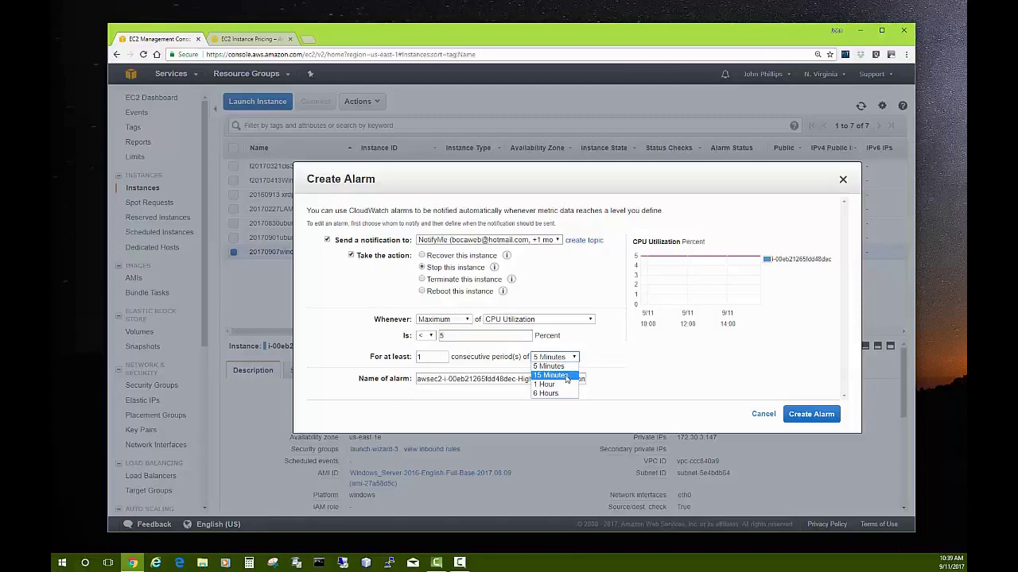
pyautogui.click(566, 377)
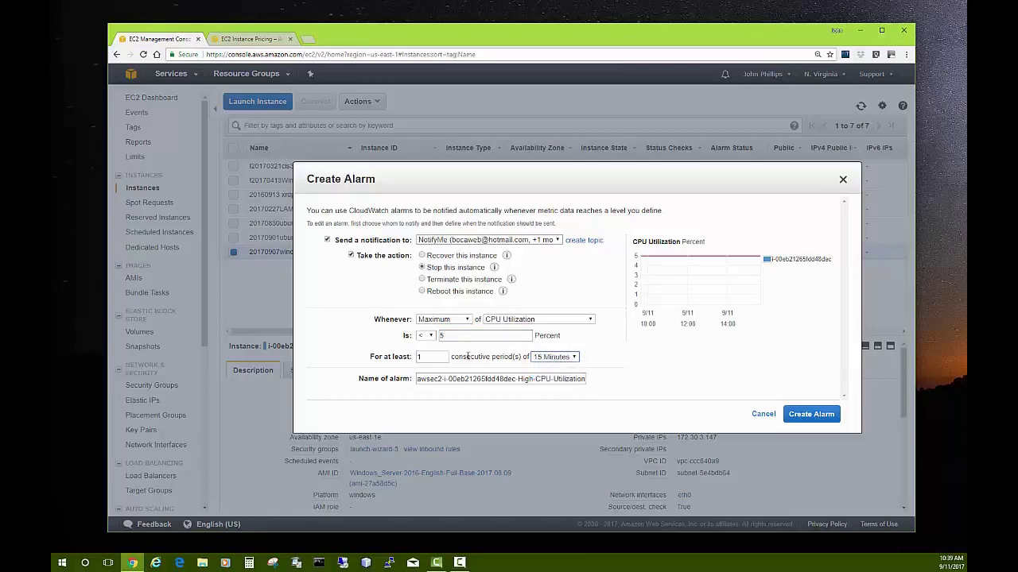
pyautogui.click(410, 356)
pyautogui.click(413, 359)
pyautogui.write('1')
pyautogui.click(572, 358)
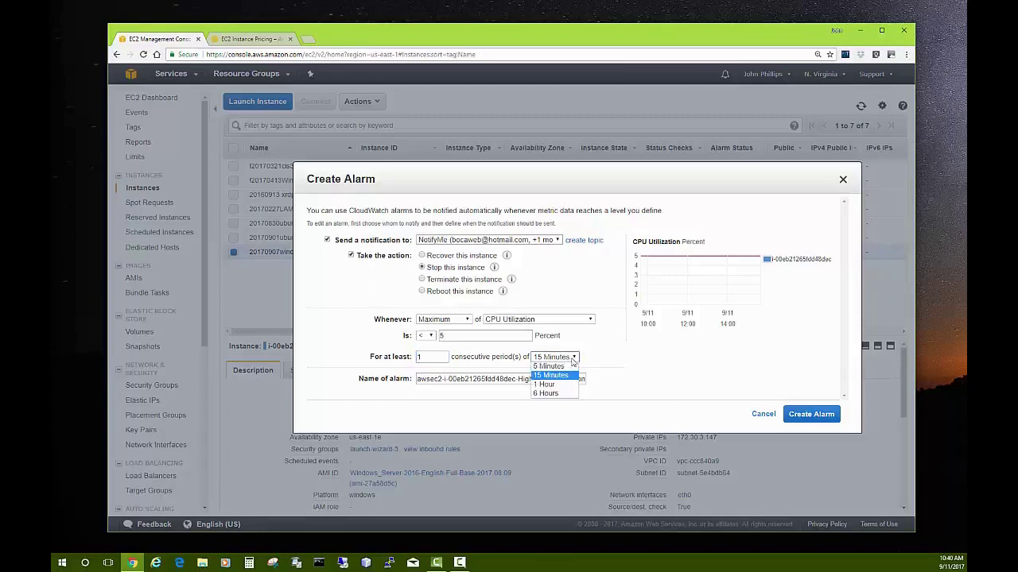
pyautogui.click(555, 366)
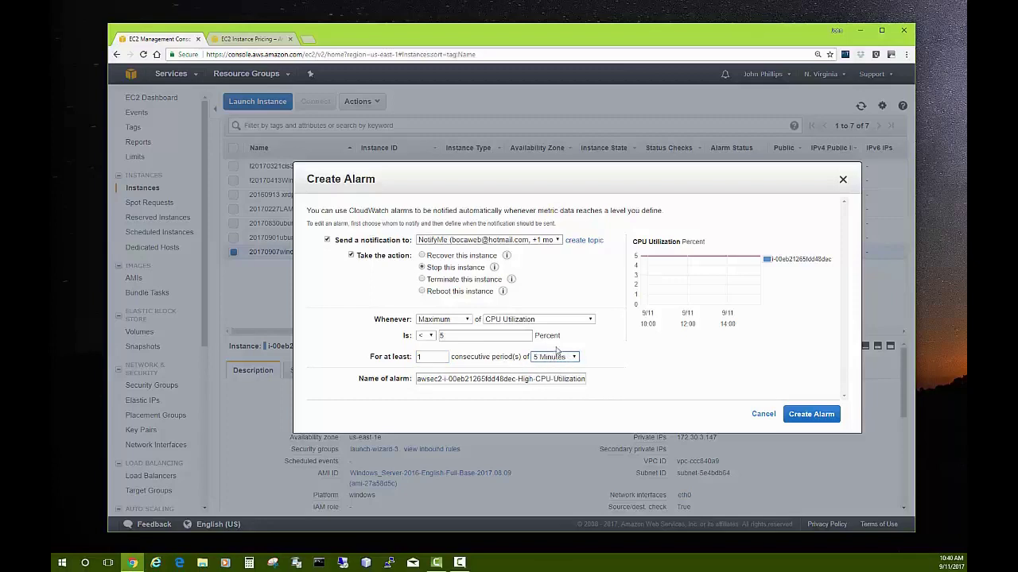
# - Replace High with Low in the alarm name, create the alarm and dismiss the confirmation
pyautogui.doubleClick(519, 379)
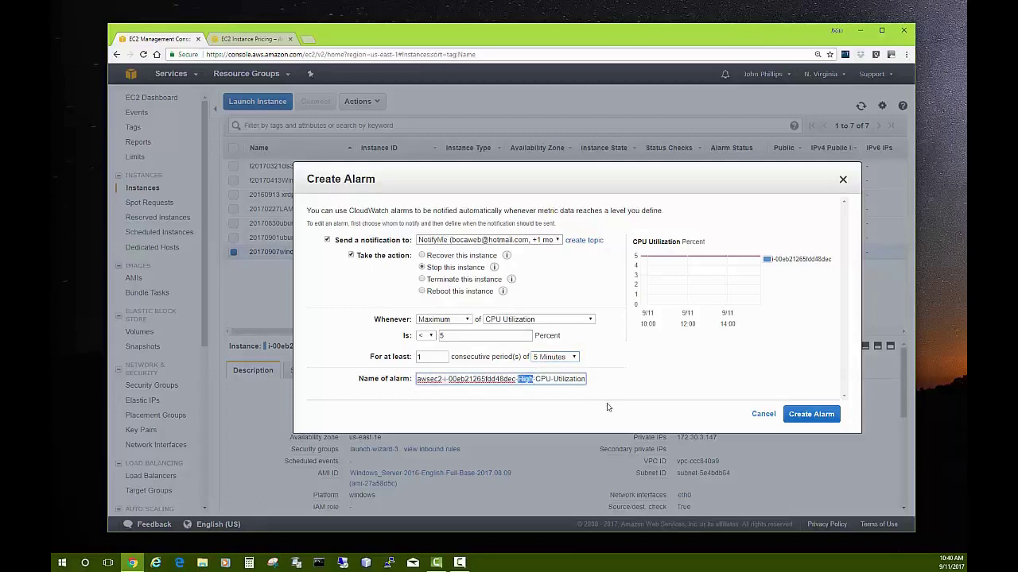
pyautogui.write('Low')
pyautogui.write('-')
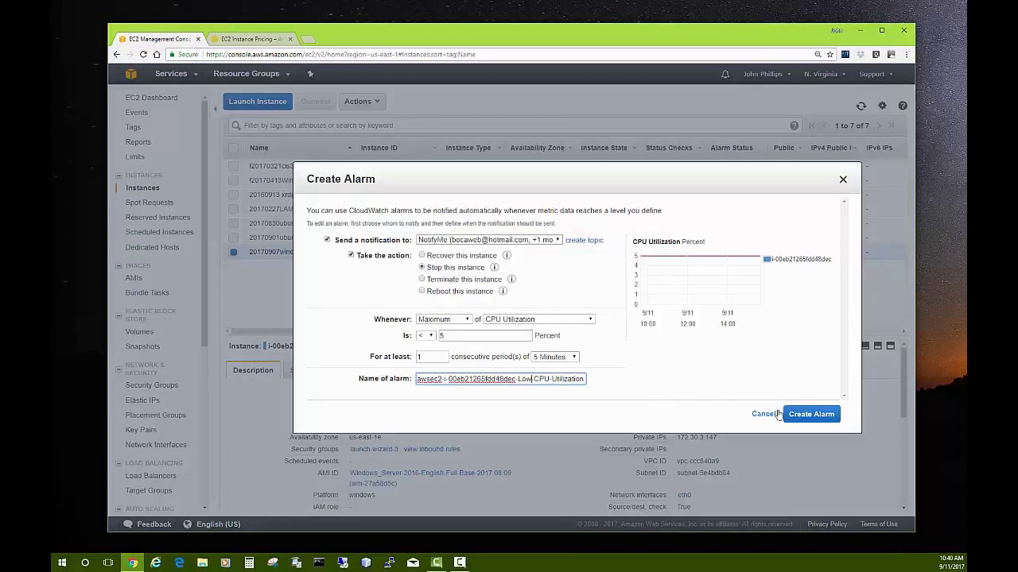
pyautogui.click(812, 416)
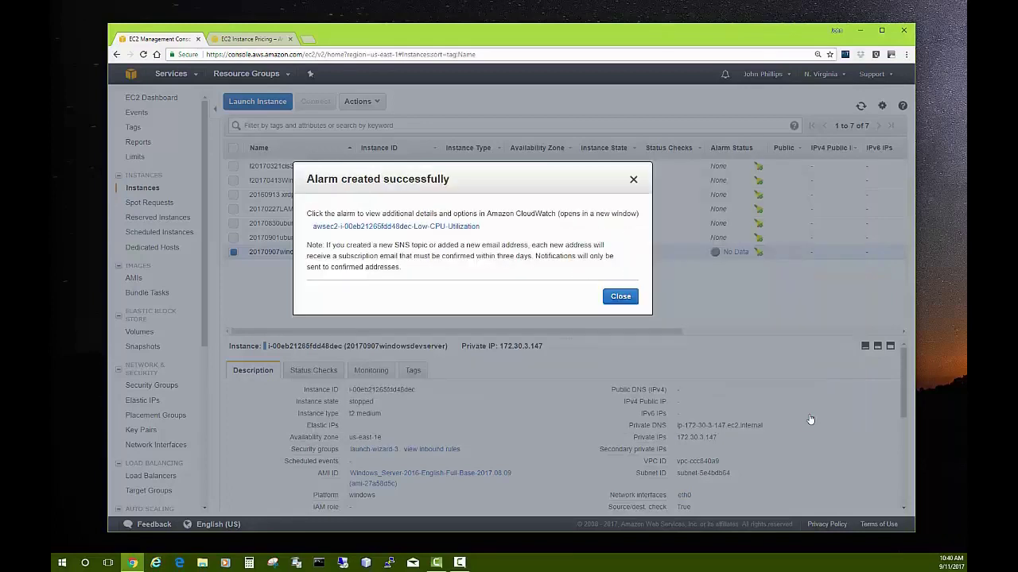
pyautogui.click(620, 297)
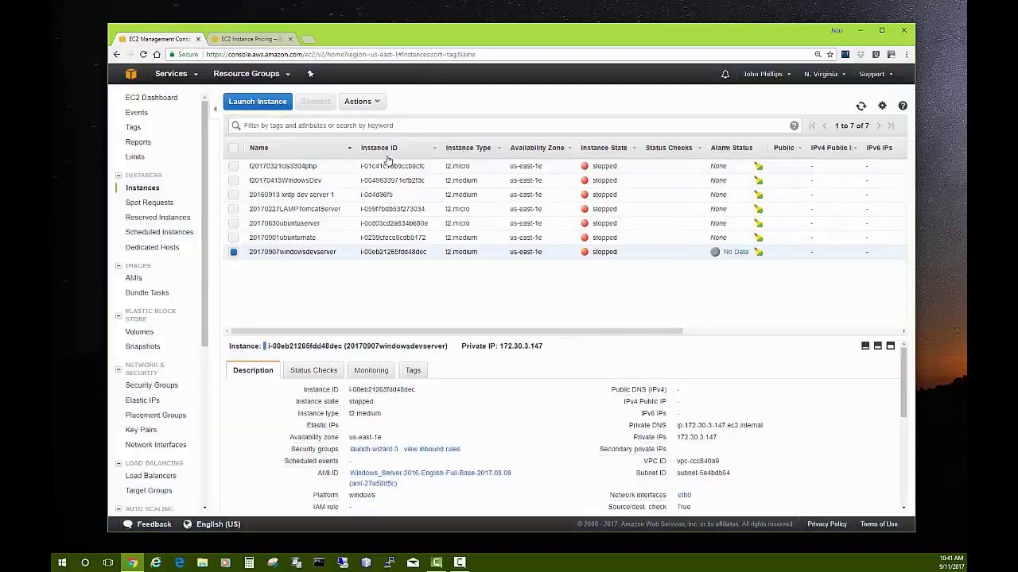
# - Start the stopped 20170907windowsdevserver instance and confirm the start
pyautogui.click(377, 104)
pyautogui.moveTo(381, 159)
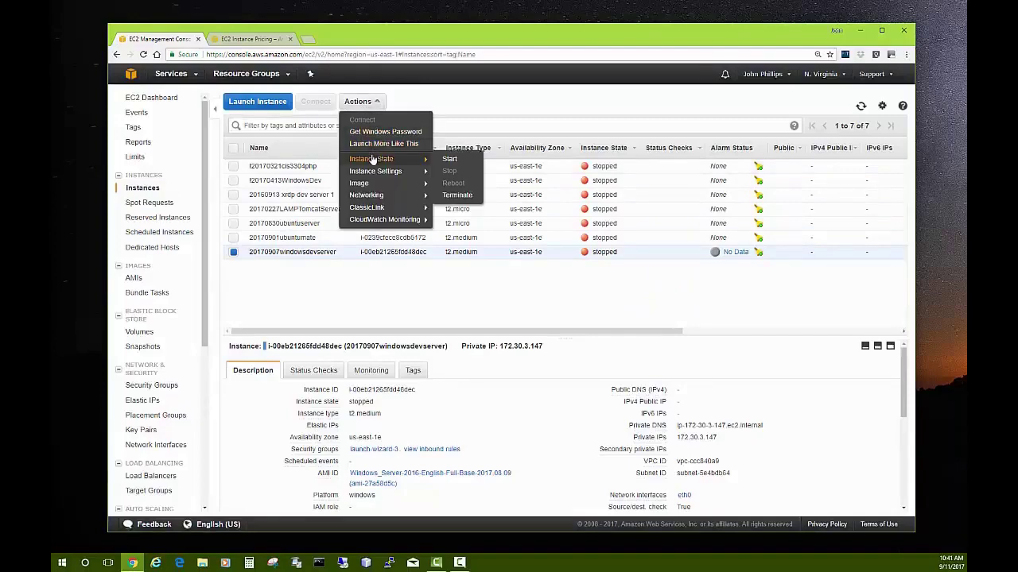
pyautogui.click(449, 162)
pyautogui.click(598, 347)
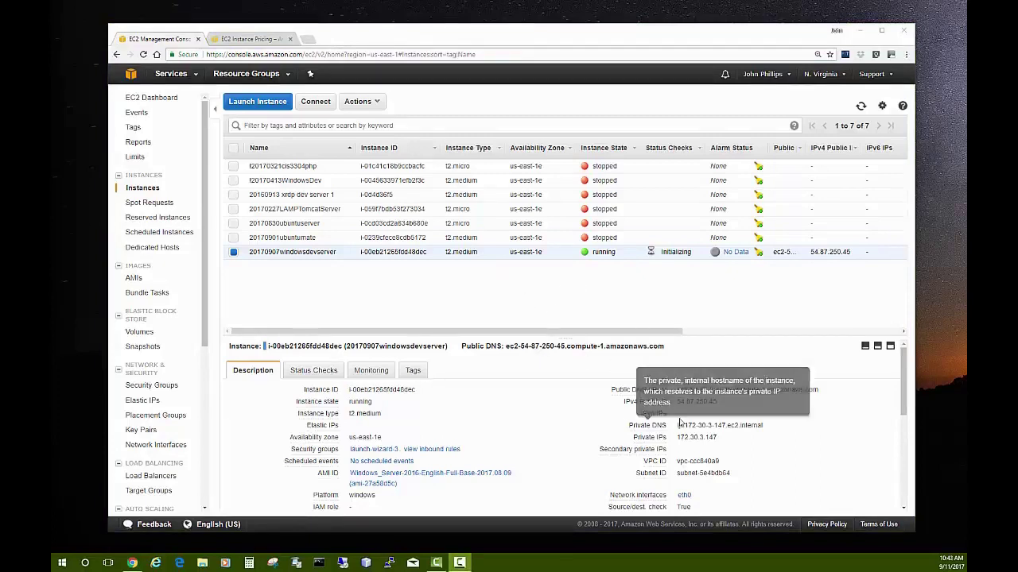
# - Copy the IPv4 public IP of the running 20170907windowsdevserver instance from its description
pyautogui.moveTo(717, 401); pyautogui.dragTo(675, 402)
pyautogui.hotkey('ctrl', 'c')
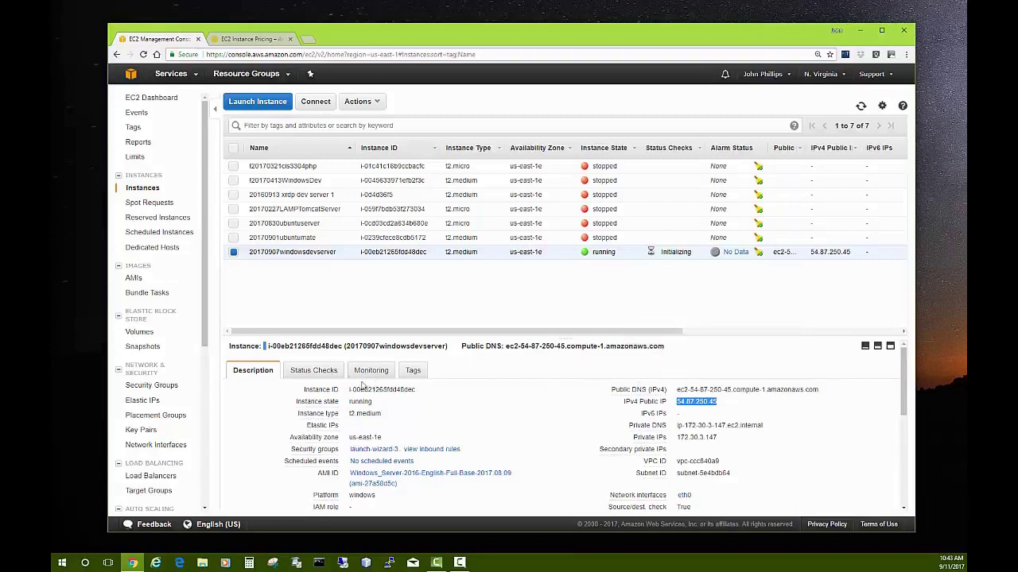
pyautogui.click(732, 410)
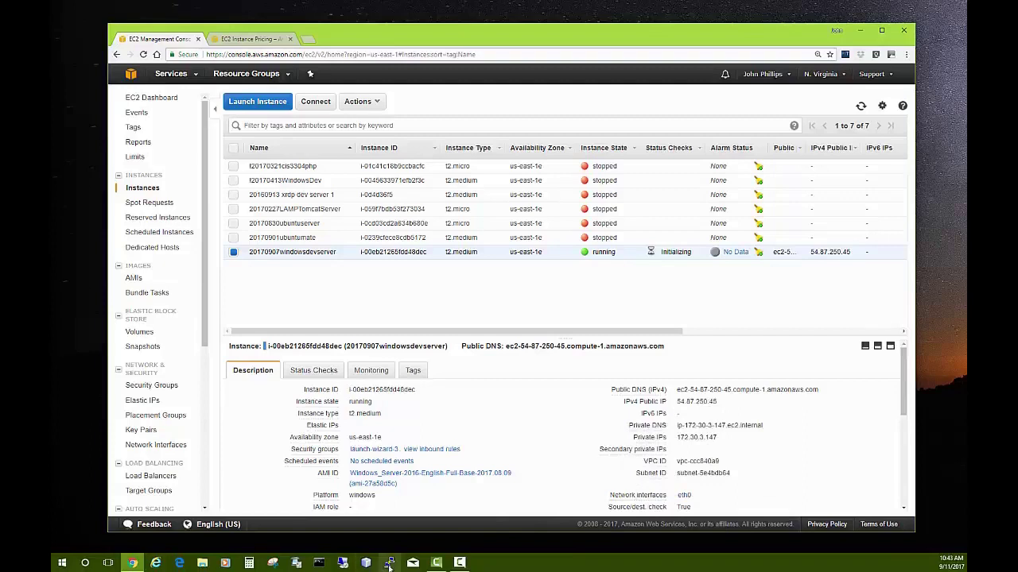
# - Switch to Remote Desktop Connection and set computer 54.87.250.45 with user name Administrator, allowing credentials to be saved
pyautogui.click(345, 564)
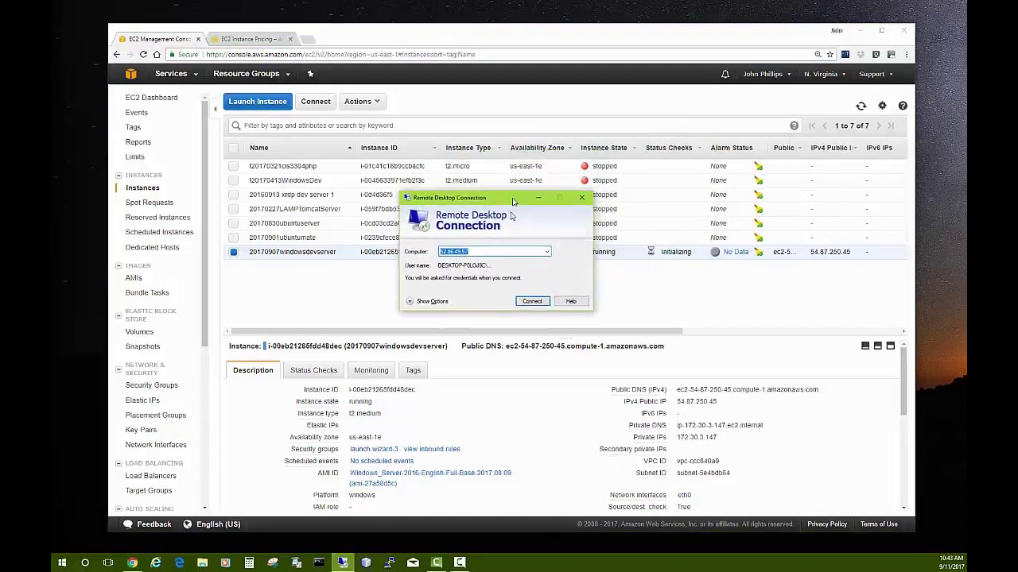
pyautogui.hotkey('ctrl', 'v')
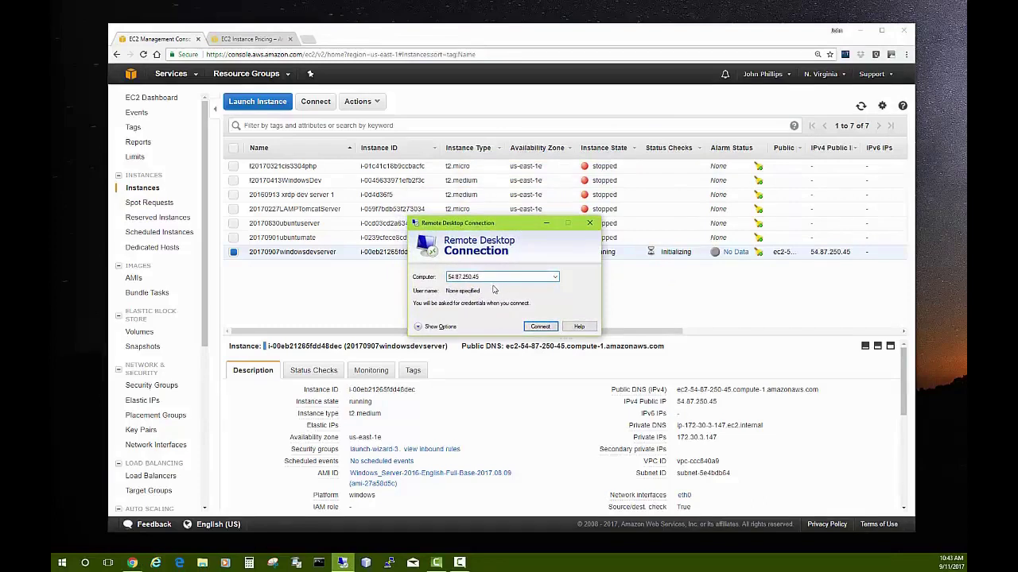
pyautogui.click(419, 327)
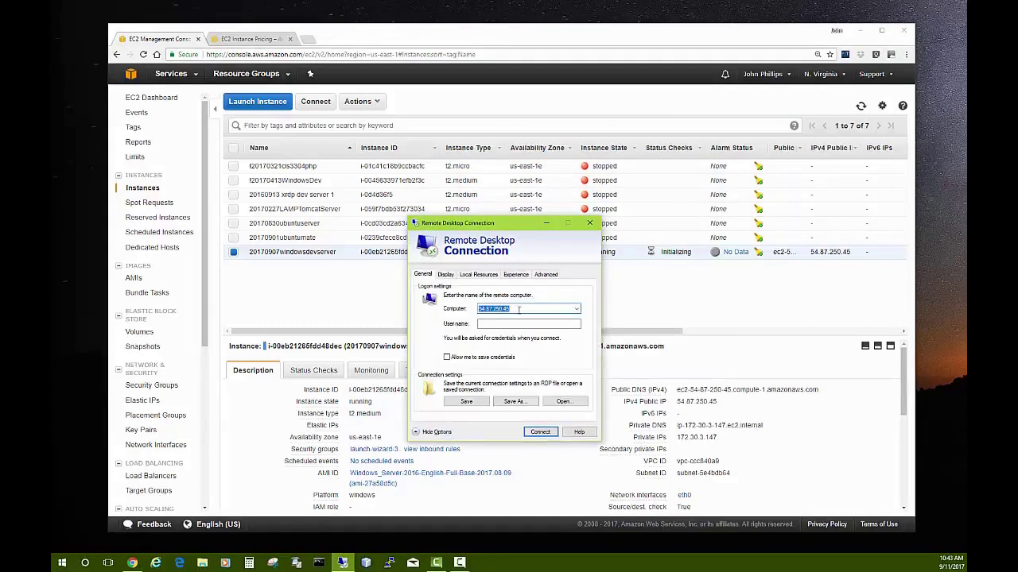
pyautogui.click(493, 325)
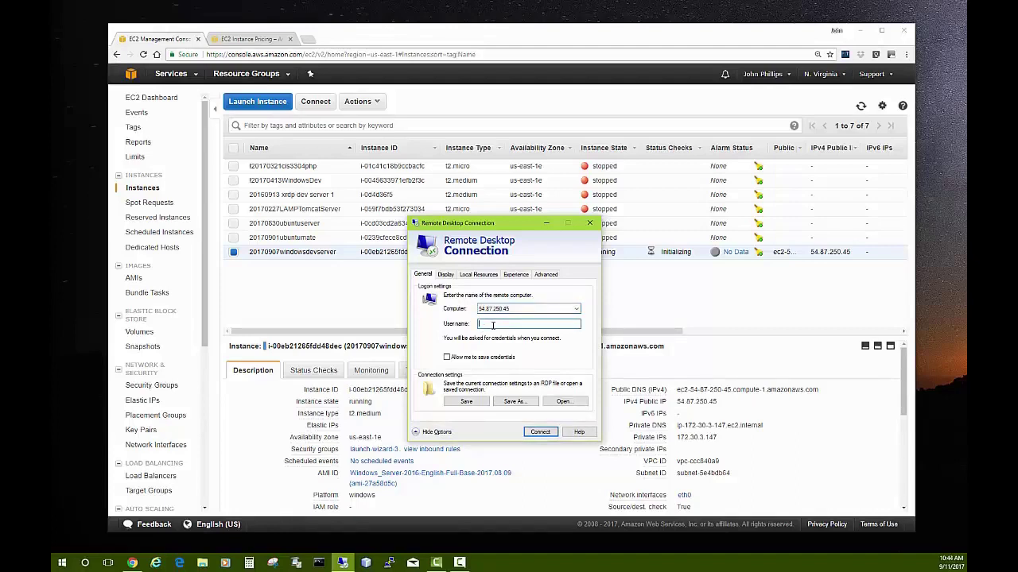
pyautogui.write('Administrator')
pyautogui.click(448, 357)
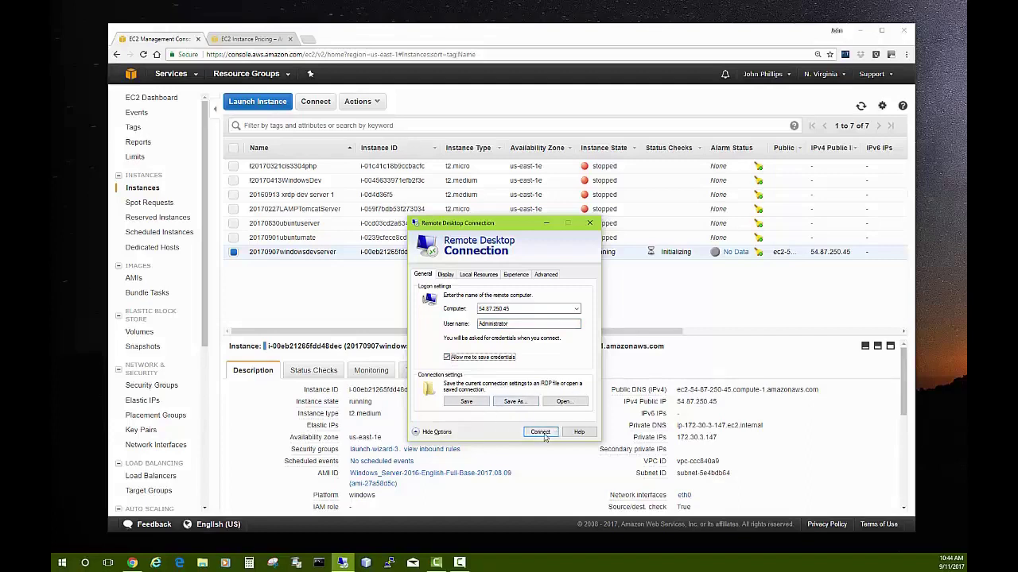
# - Connect to the remote computer with the Administrator password, accepting its certificate without being asked again
pyautogui.click(541, 433)
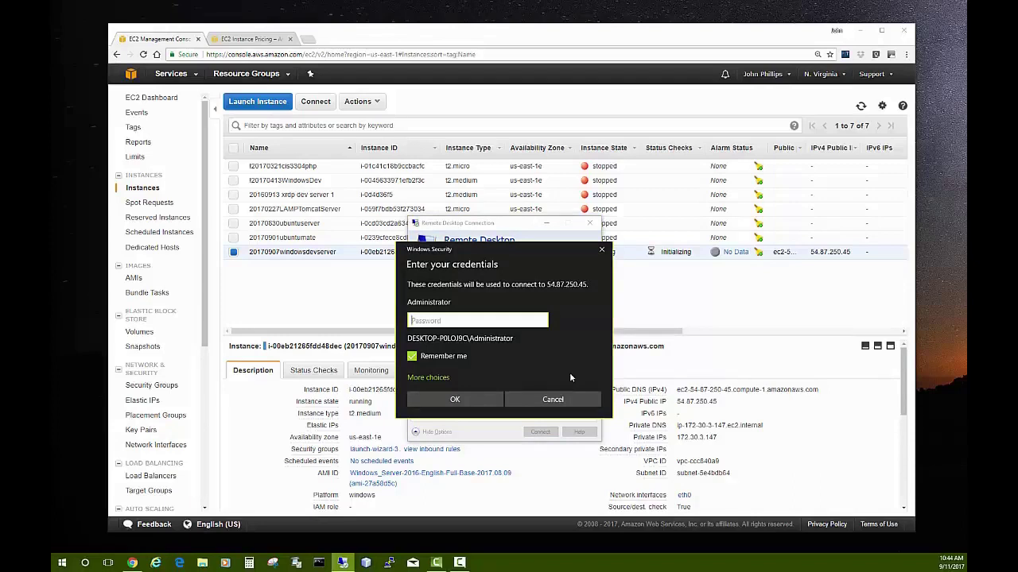
pyautogui.write('••••••••••')
pyautogui.press('Return')
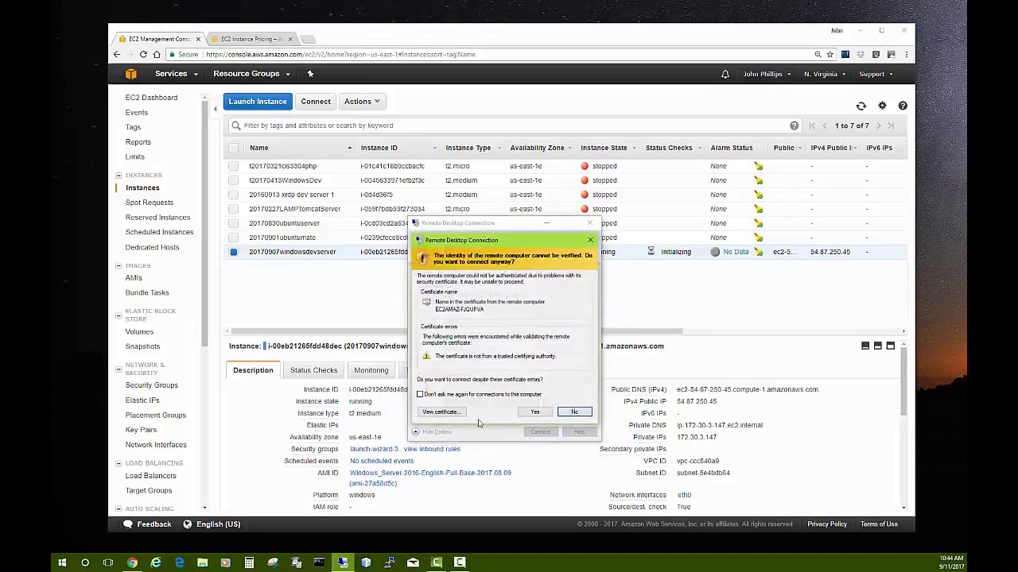
pyautogui.click(421, 395)
pyautogui.click(535, 411)
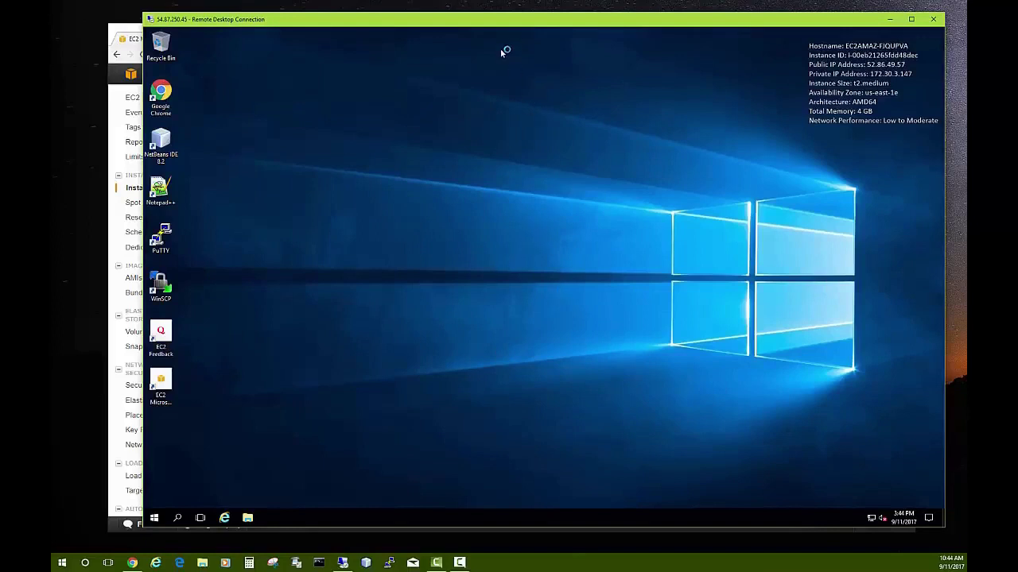
pyautogui.moveTo(518, 26); pyautogui.dragTo(522, 22)
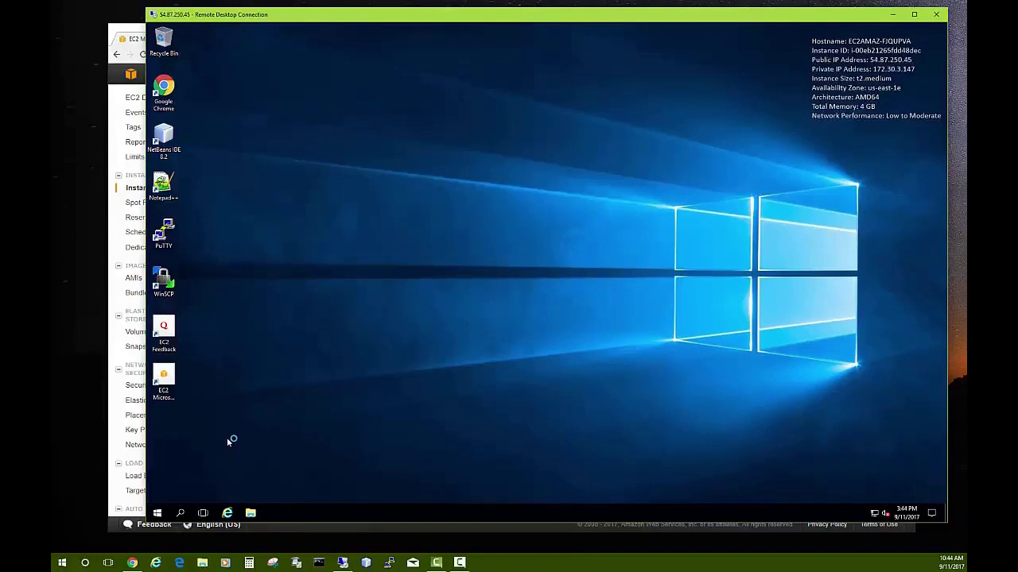
pyautogui.click(156, 514)
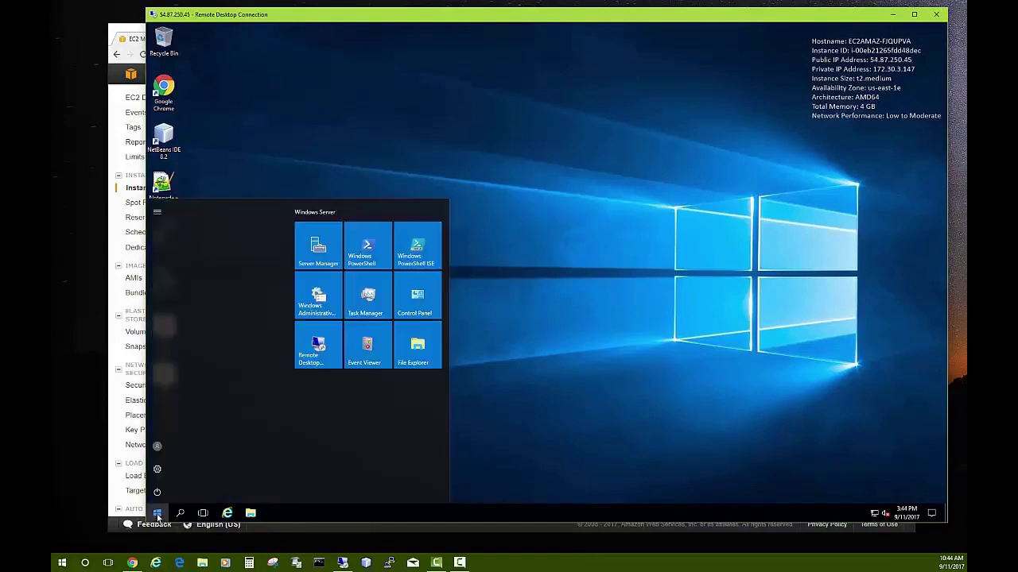
pyautogui.click(157, 448)
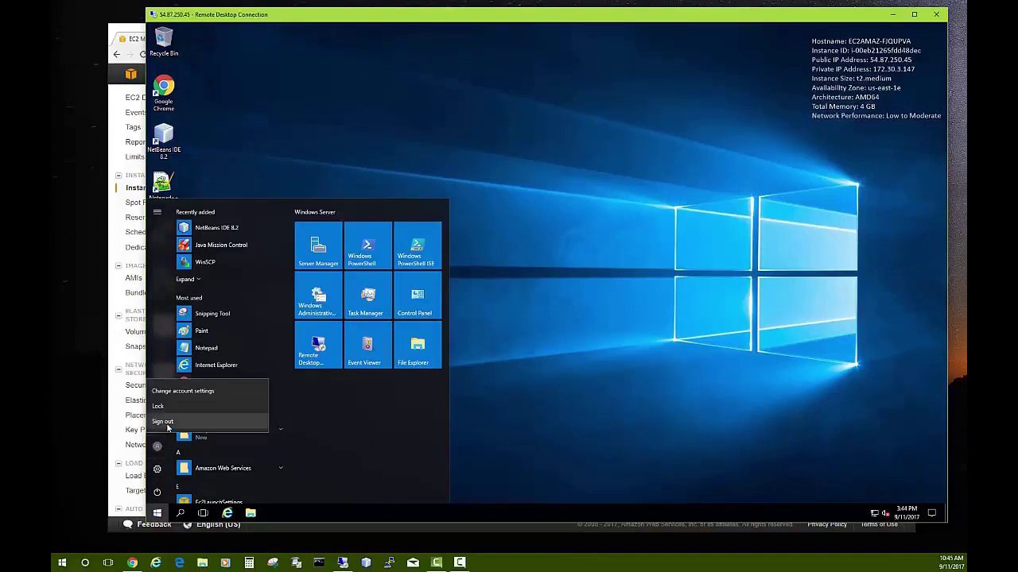
pyautogui.click(503, 415)
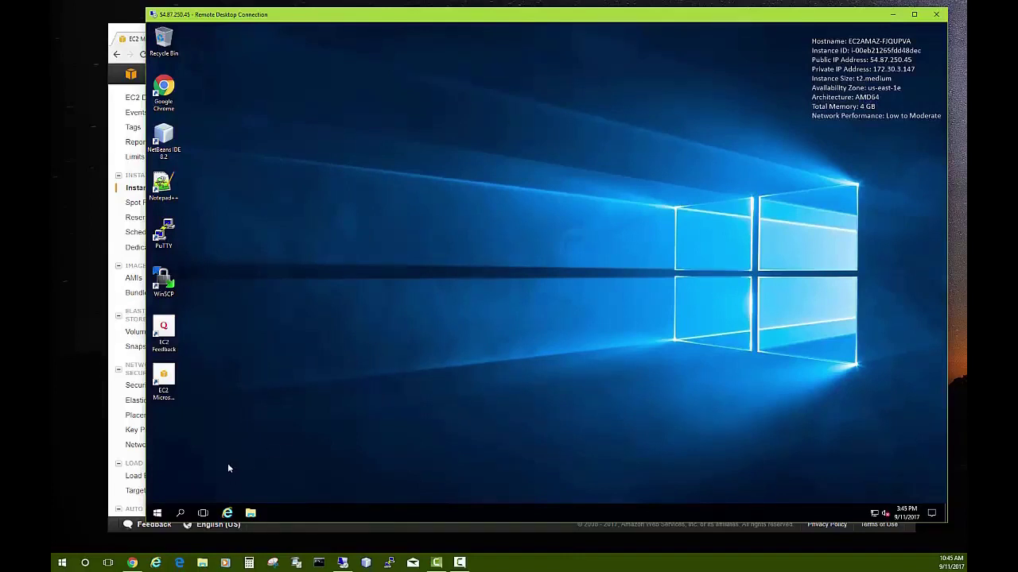
# - Sign out of the Administrator account on the remote Windows server
pyautogui.click(157, 513)
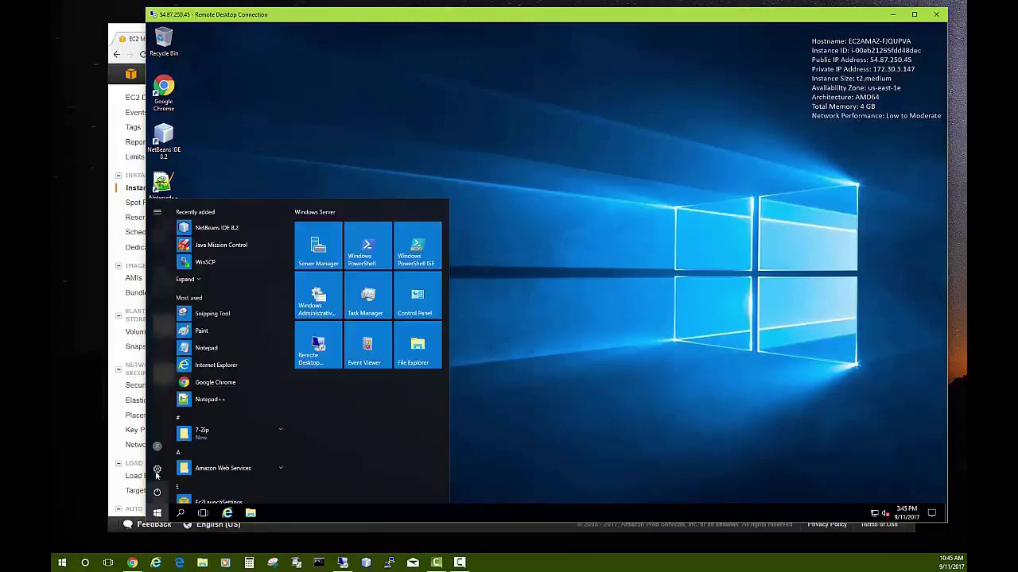
pyautogui.click(157, 447)
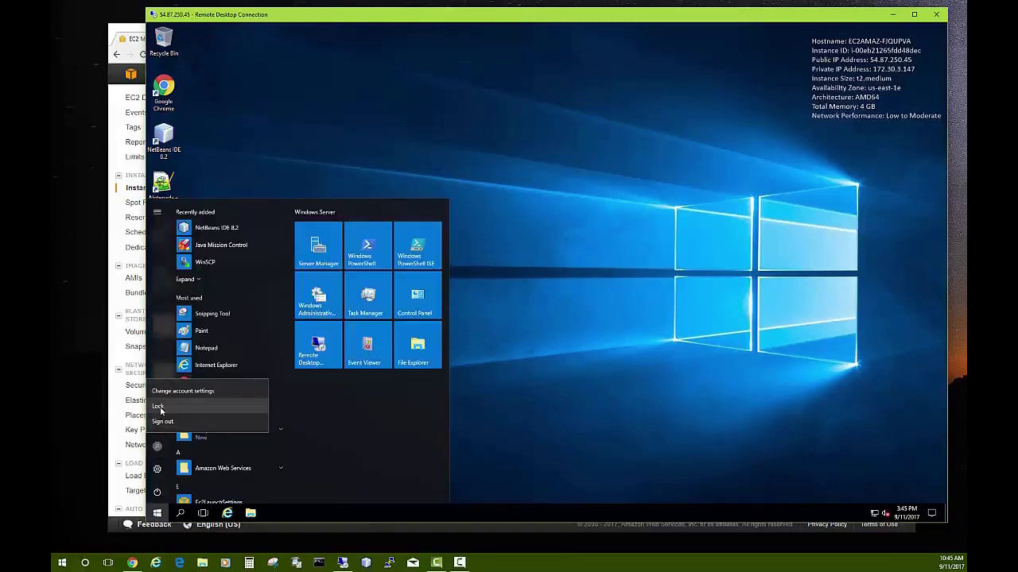
pyautogui.click(162, 422)
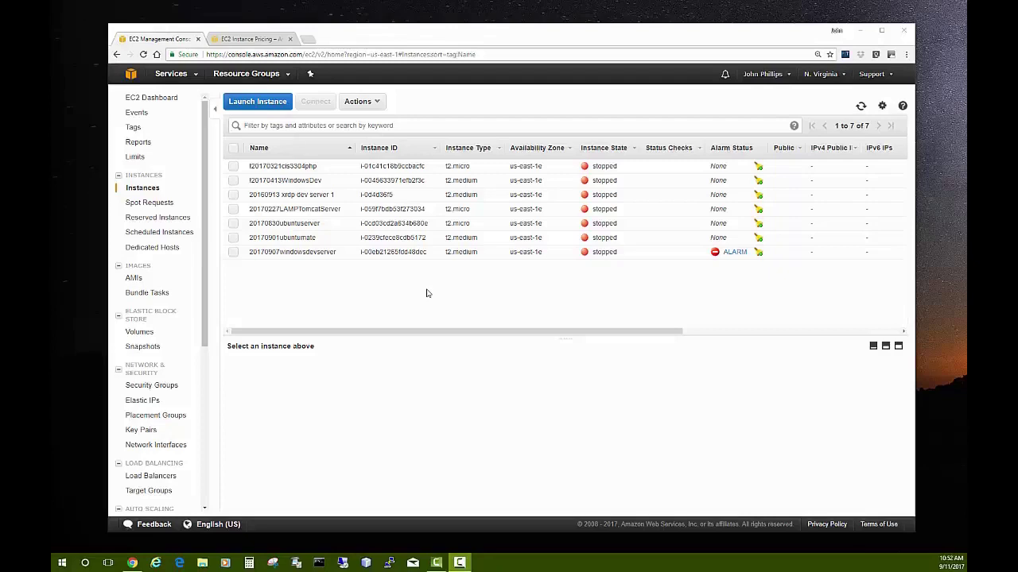
# - Open the Low-CPU-Utilization CloudWatch alarm of the stopped 20170907windowsdevserver instance for editing
pyautogui.click(233, 252)
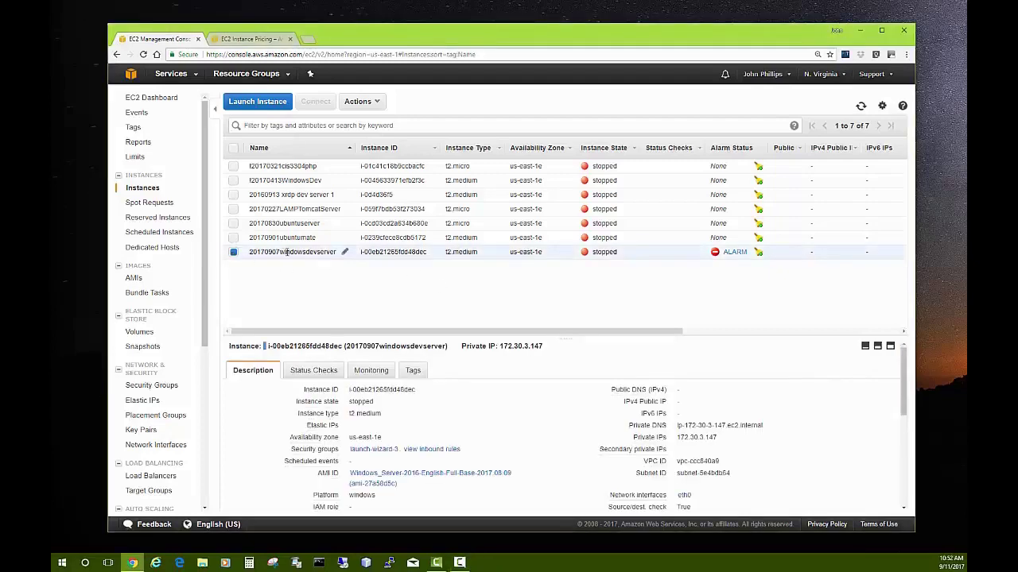
pyautogui.click(377, 102)
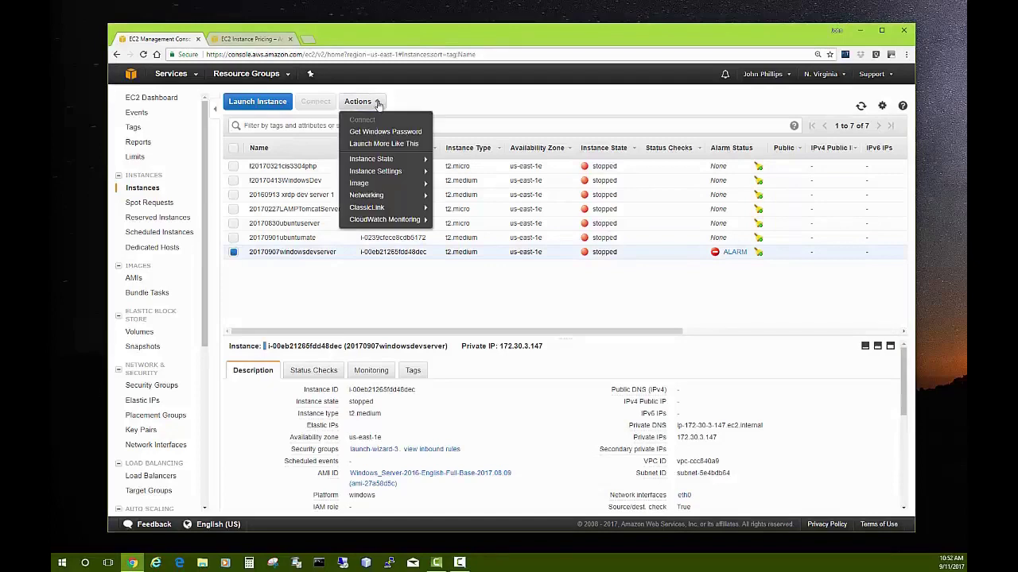
pyautogui.moveTo(391, 220)
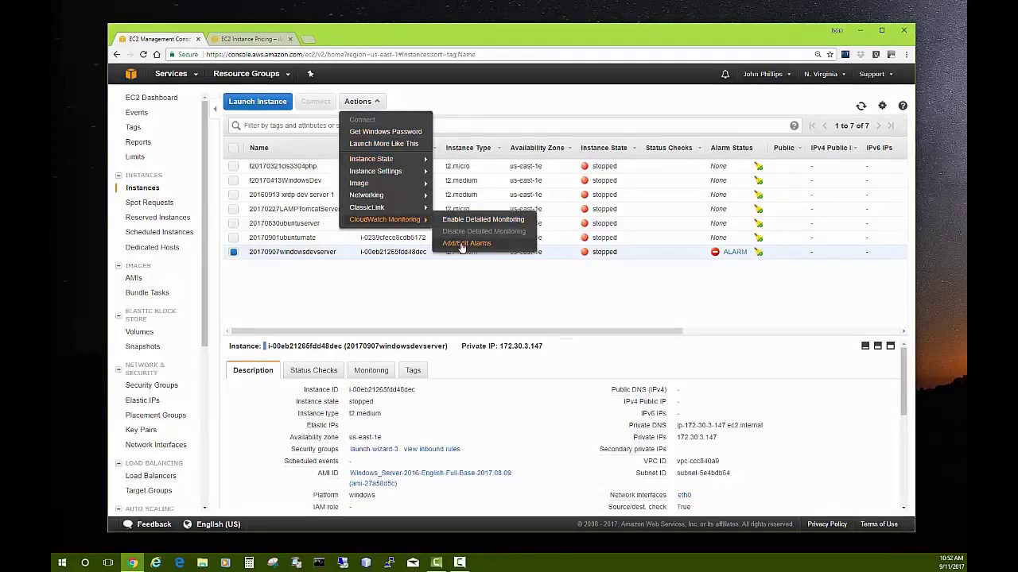
pyautogui.click(463, 244)
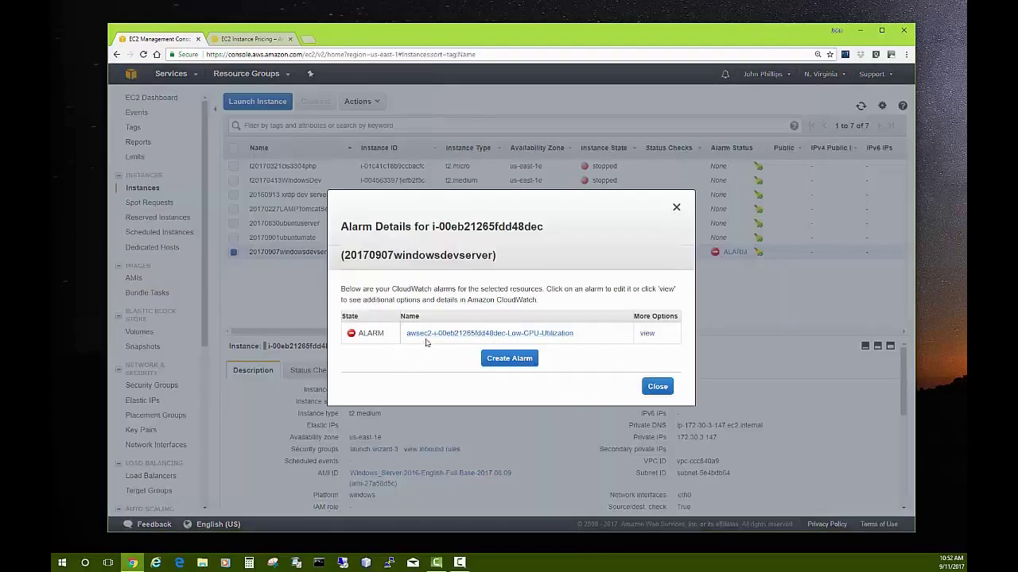
pyautogui.click(451, 334)
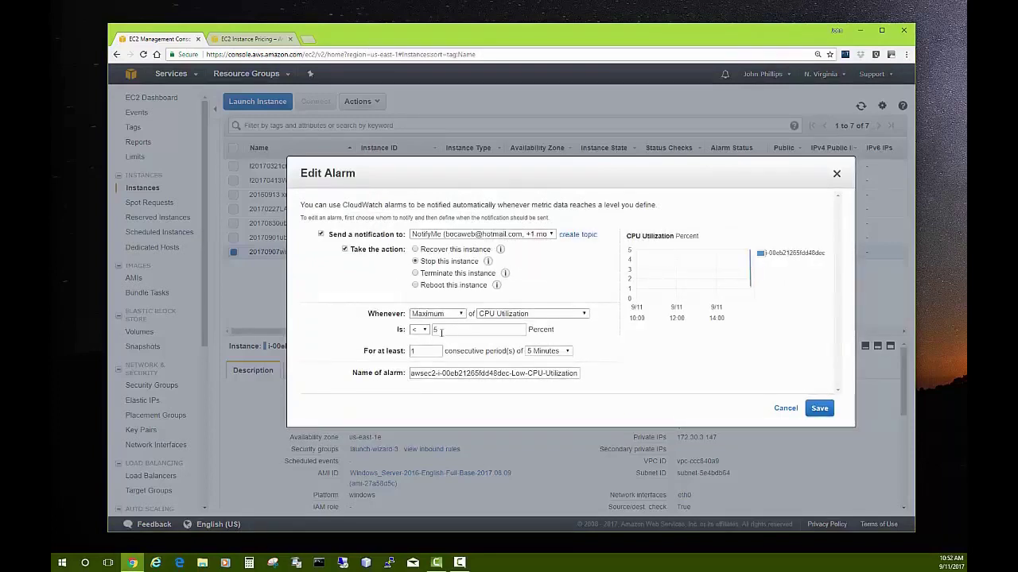
# - Set the alarm to at least 3 consecutive periods of 15 minutes, save it and dismiss the confirmation
pyautogui.moveTo(415, 351); pyautogui.dragTo(410, 355)
pyautogui.write('3')
pyautogui.click(569, 353)
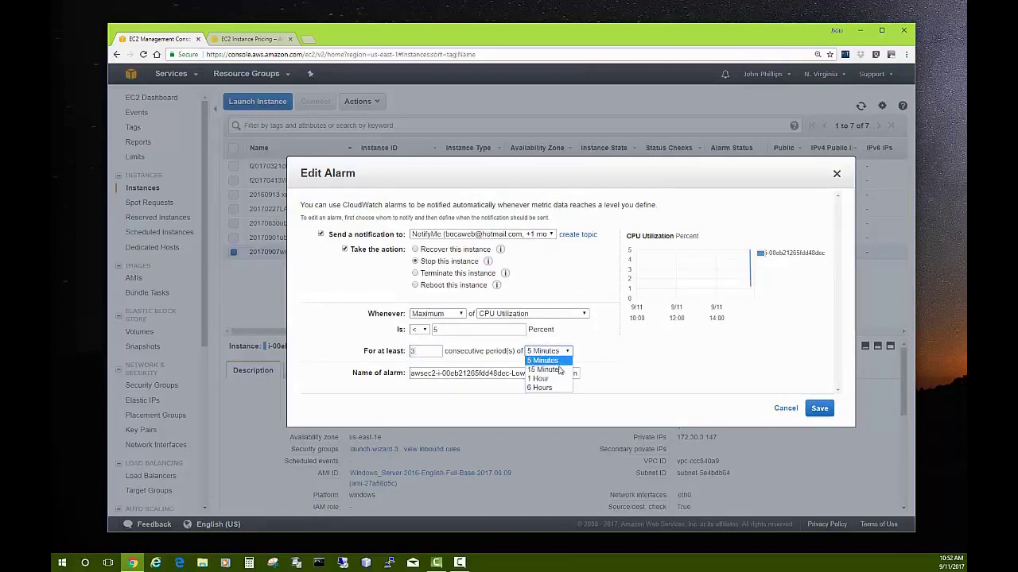
pyautogui.click(557, 370)
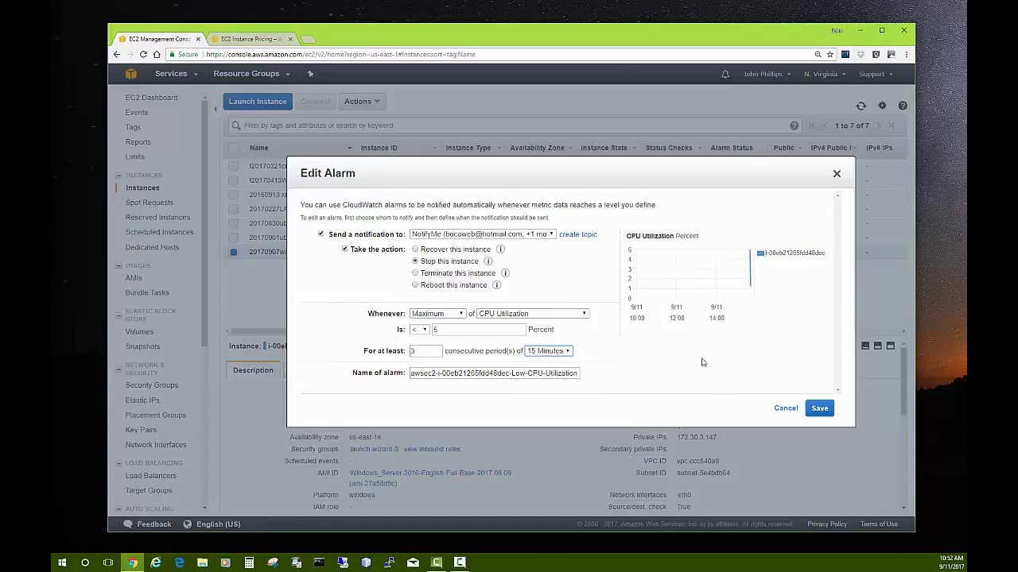
pyautogui.click(819, 410)
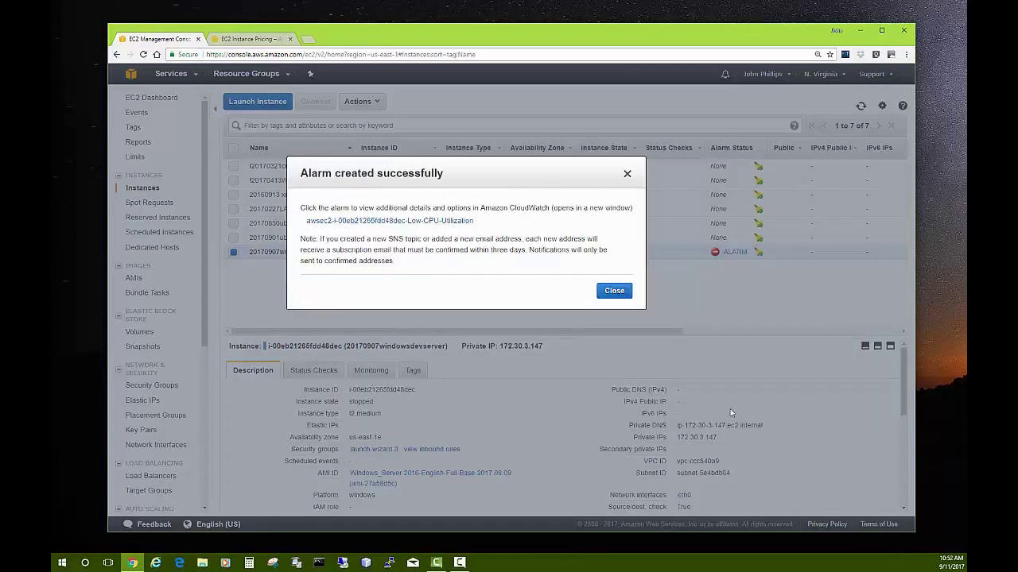
pyautogui.click(613, 291)
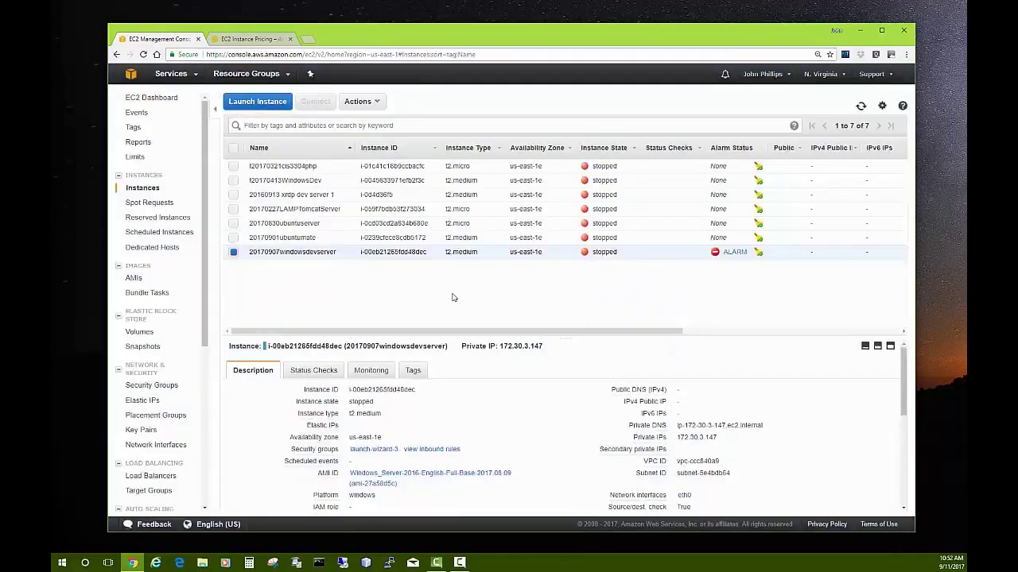